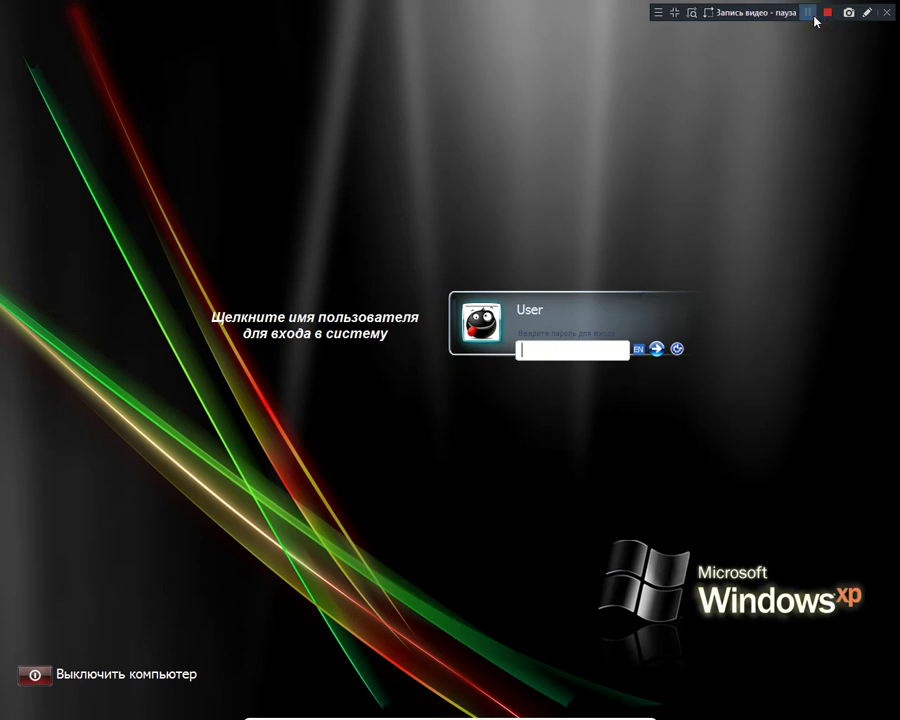
Log in to the User account and open the desktop's display properties.
{"action": "key", "text": "Return"}
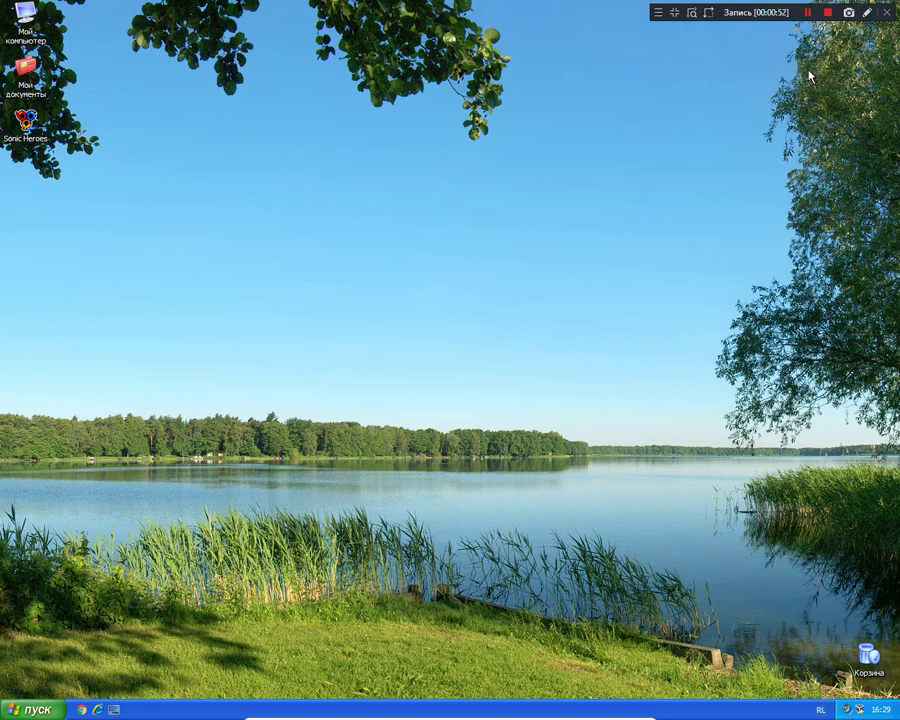
{"action": "right_click", "coordinate": [423, 322]}
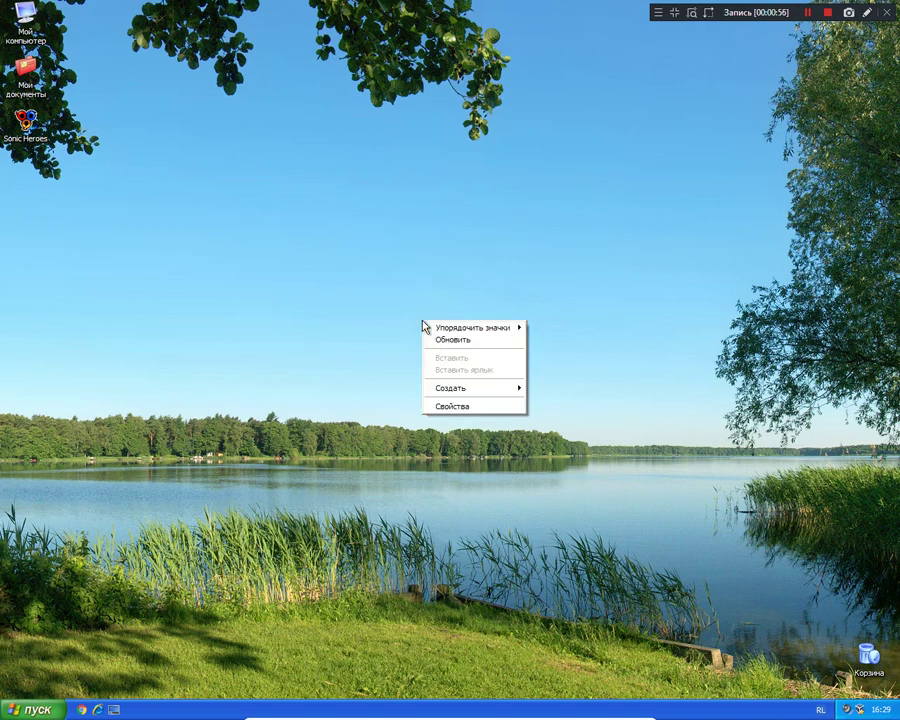
{"action": "left_click", "coordinate": [450, 407]}
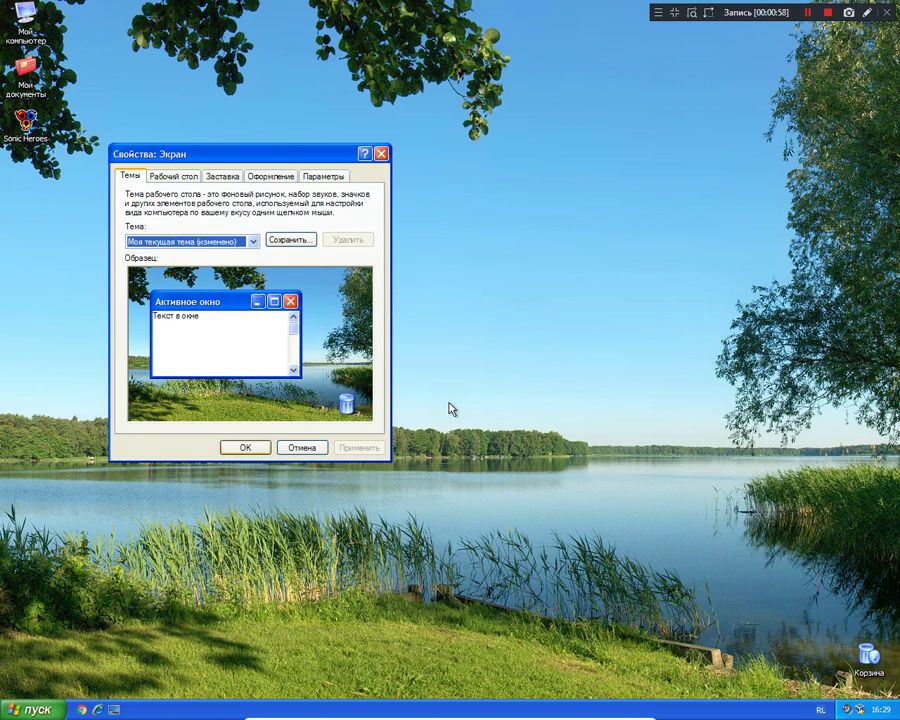
Apply the BlackBlue desktop theme, followed by the Disney theme.
{"action": "left_click", "coordinate": [240, 241]}
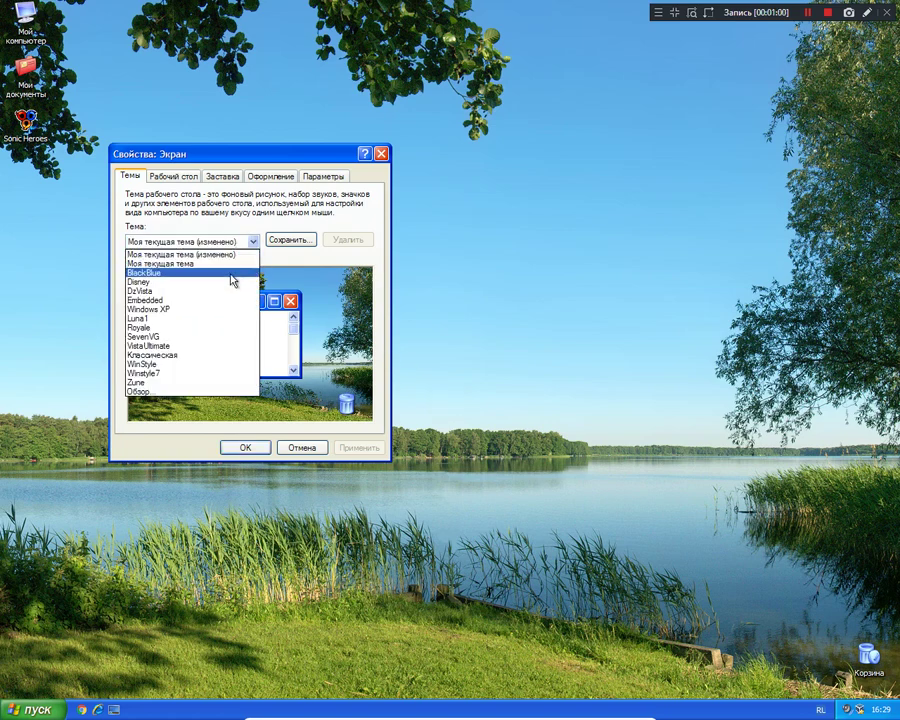
{"action": "key", "text": "Return"}
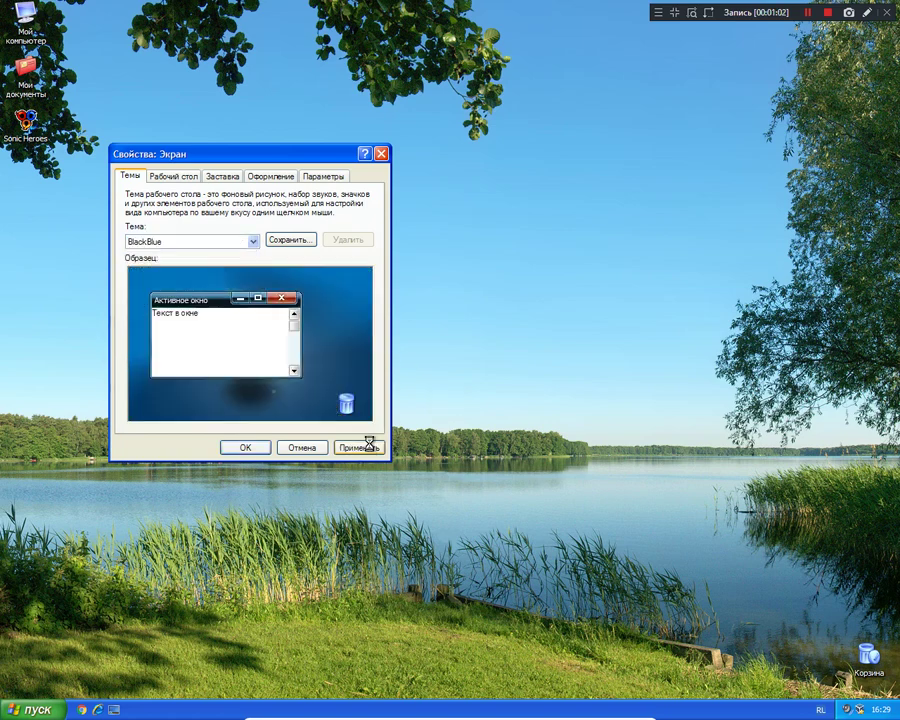
{"action": "left_click", "coordinate": [374, 446]}
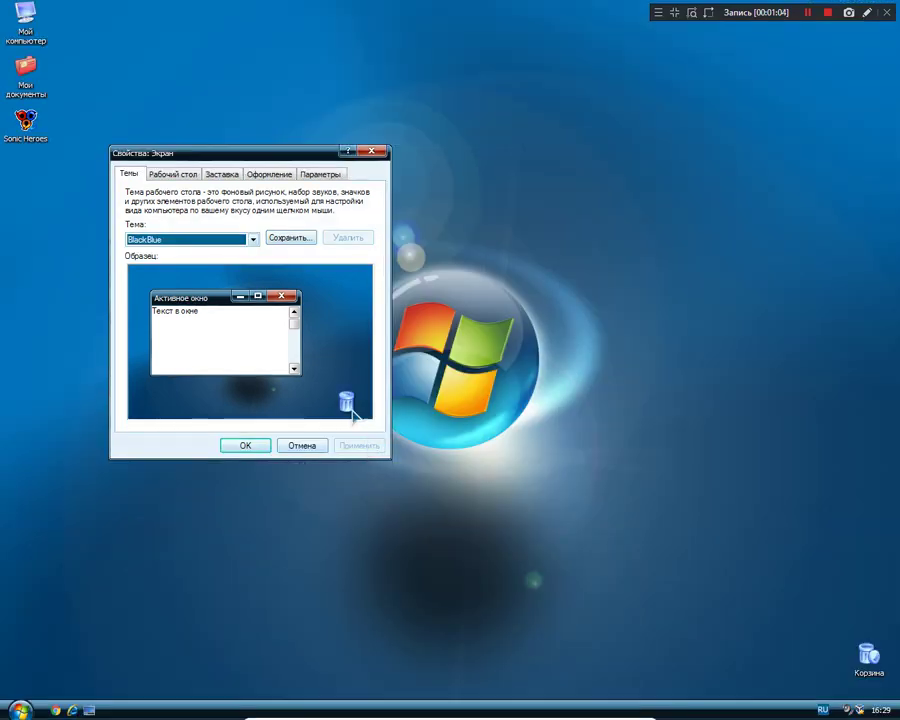
{"action": "left_click", "coordinate": [208, 240]}
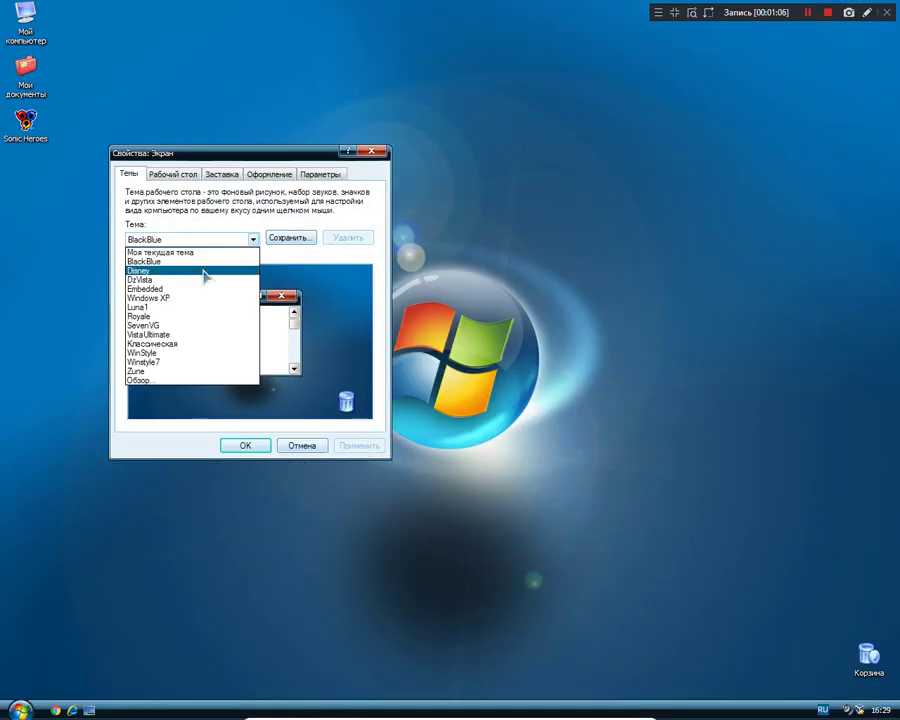
{"action": "left_click", "coordinate": [208, 268]}
{"action": "left_click", "coordinate": [356, 446]}
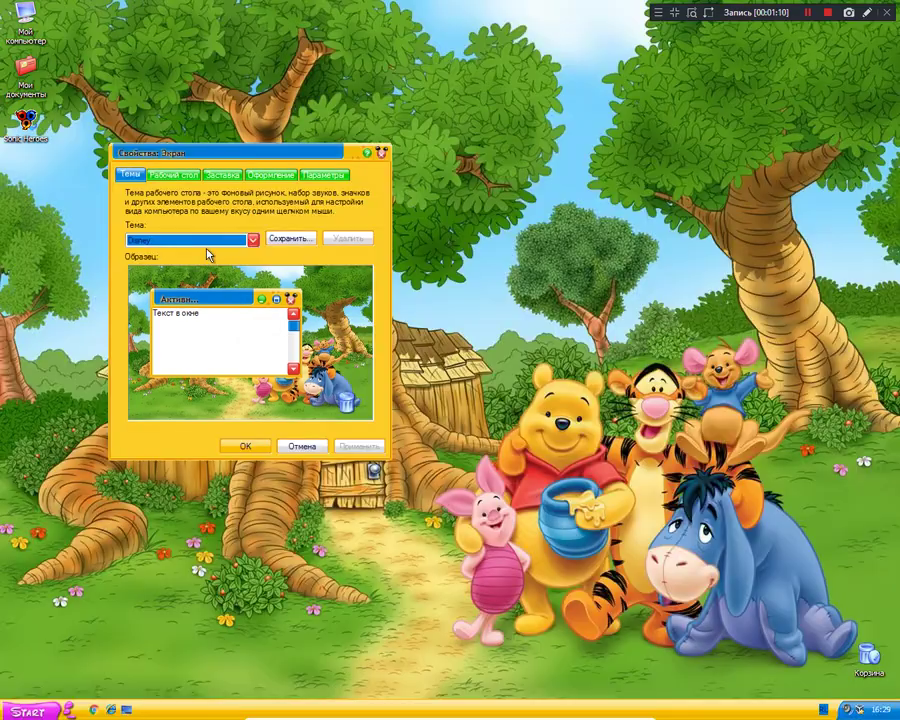
Apply the DzVista desktop theme, followed by the Embedded theme.
{"action": "left_click", "coordinate": [208, 240]}
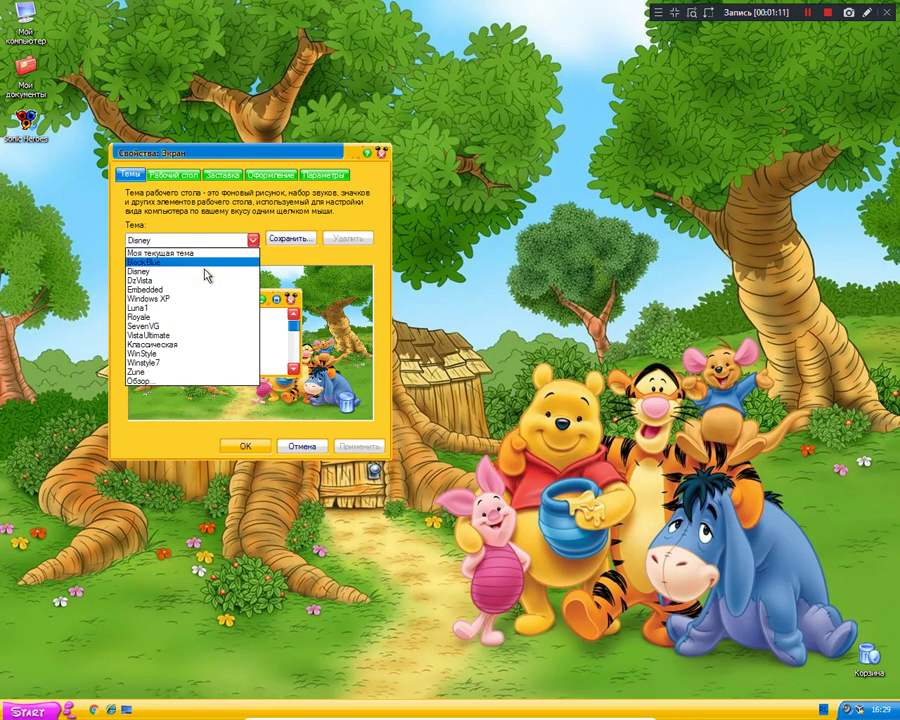
{"action": "left_click", "coordinate": [228, 281]}
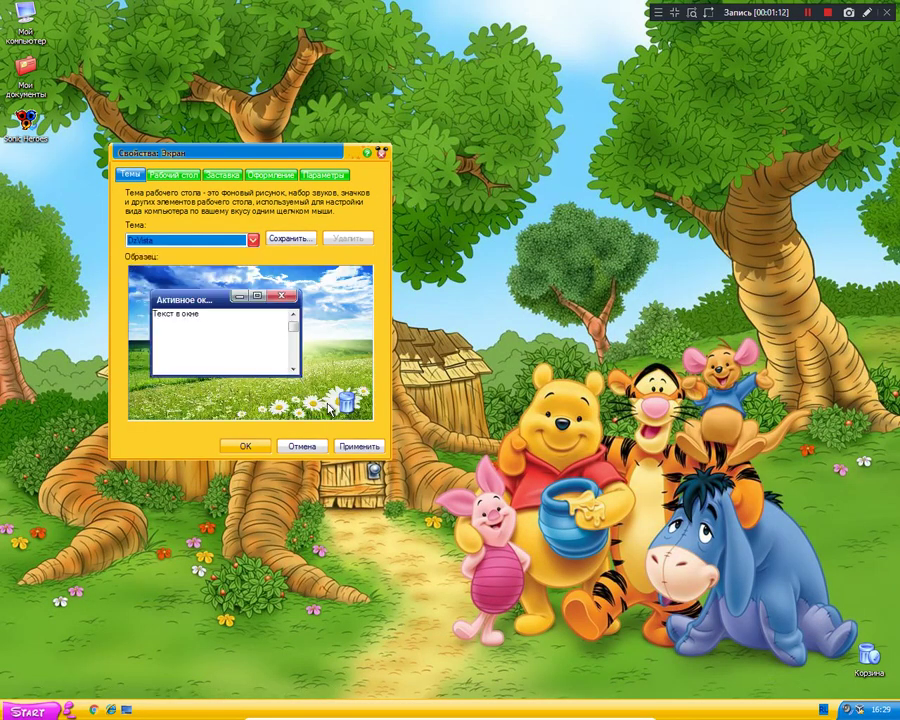
{"action": "left_click", "coordinate": [356, 446]}
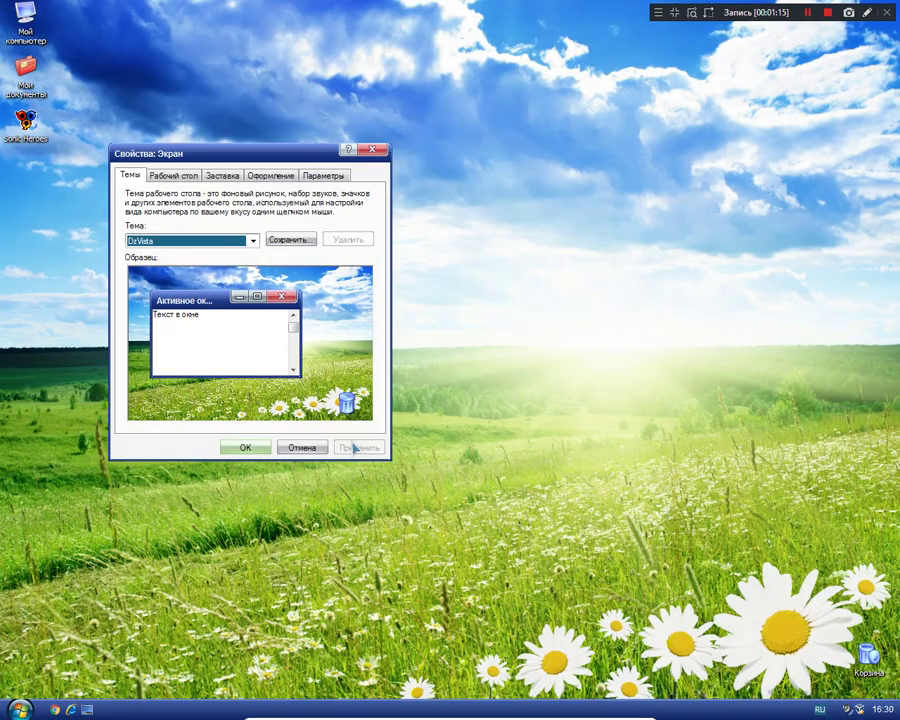
{"action": "left_click", "coordinate": [253, 241]}
{"action": "left_click", "coordinate": [195, 291]}
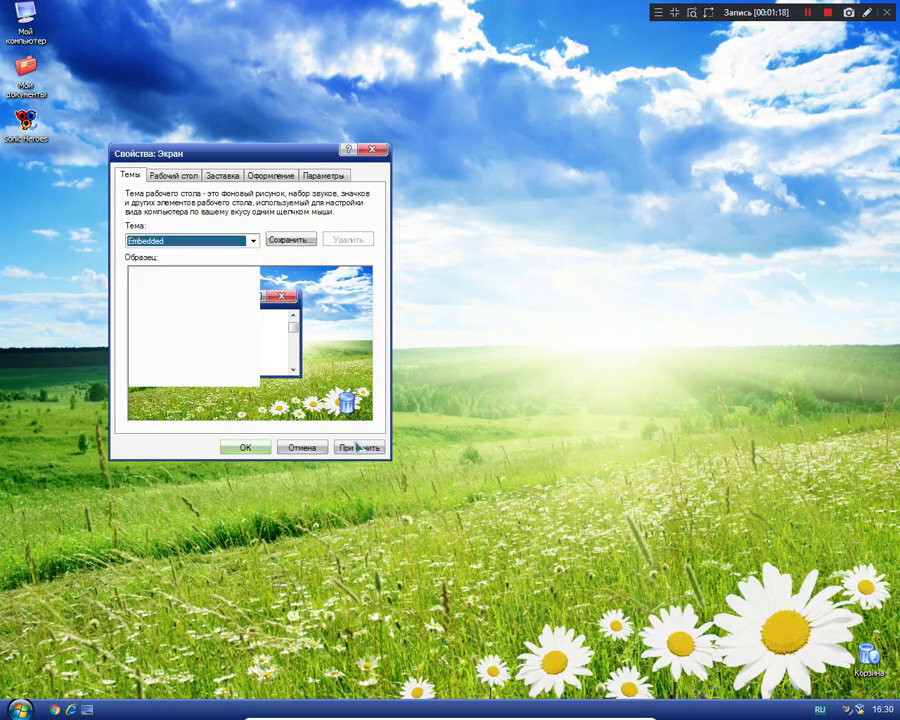
{"action": "left_click", "coordinate": [359, 448]}
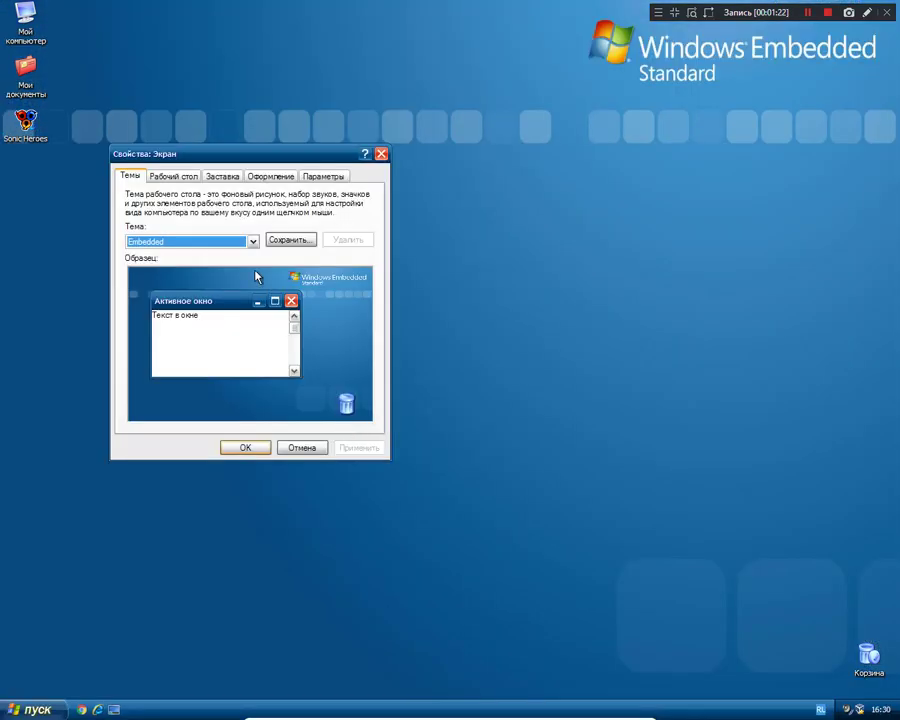
Apply the Windows XP desktop theme, followed by the Luna1 theme.
{"action": "left_click", "coordinate": [253, 241]}
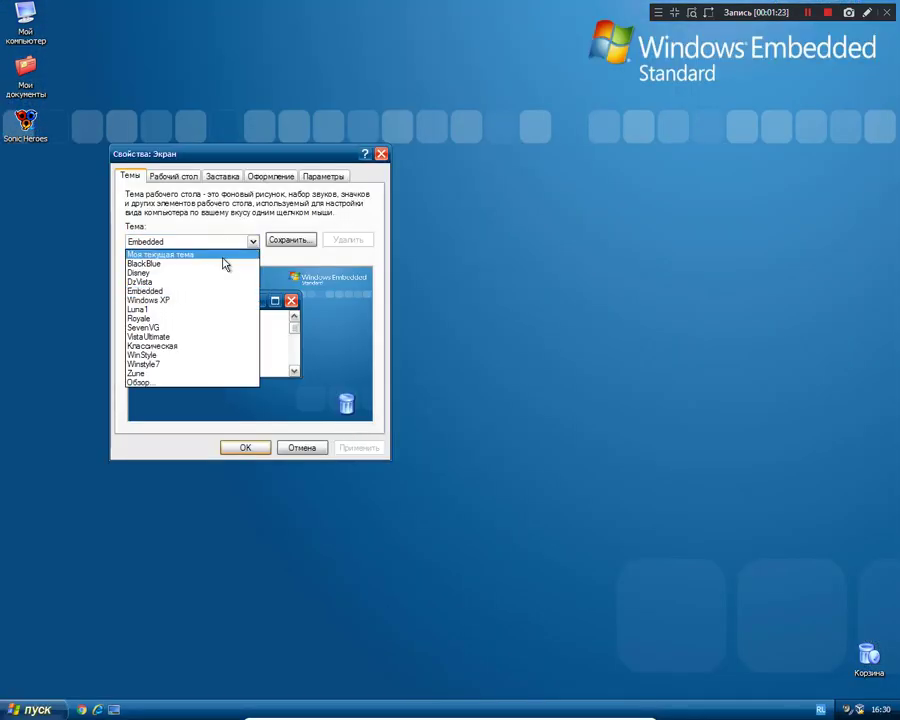
{"action": "left_click", "coordinate": [217, 301]}
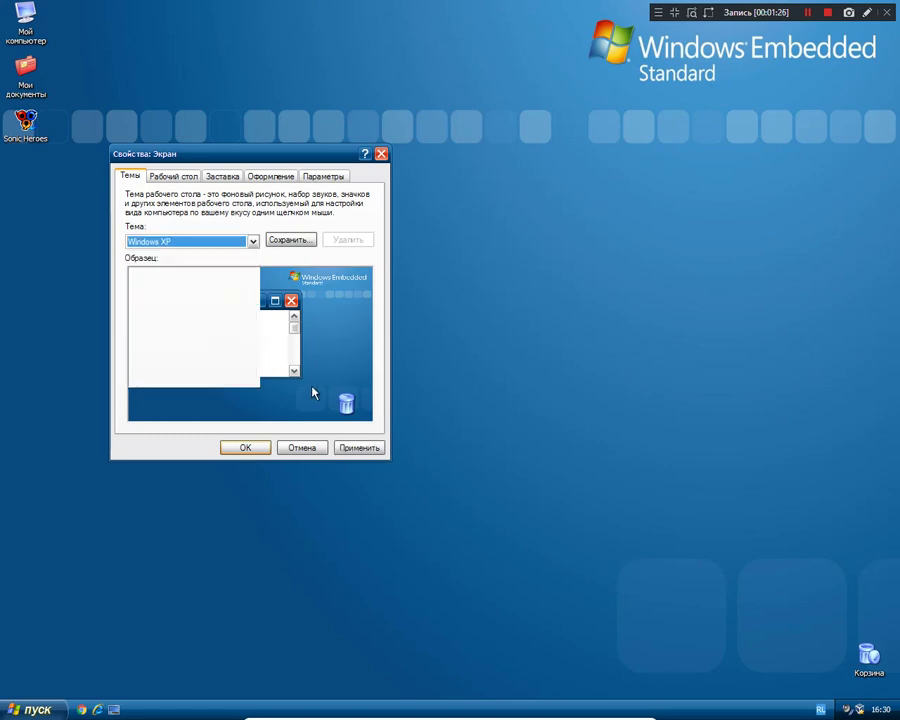
{"action": "left_click", "coordinate": [357, 446]}
{"action": "left_click", "coordinate": [200, 242]}
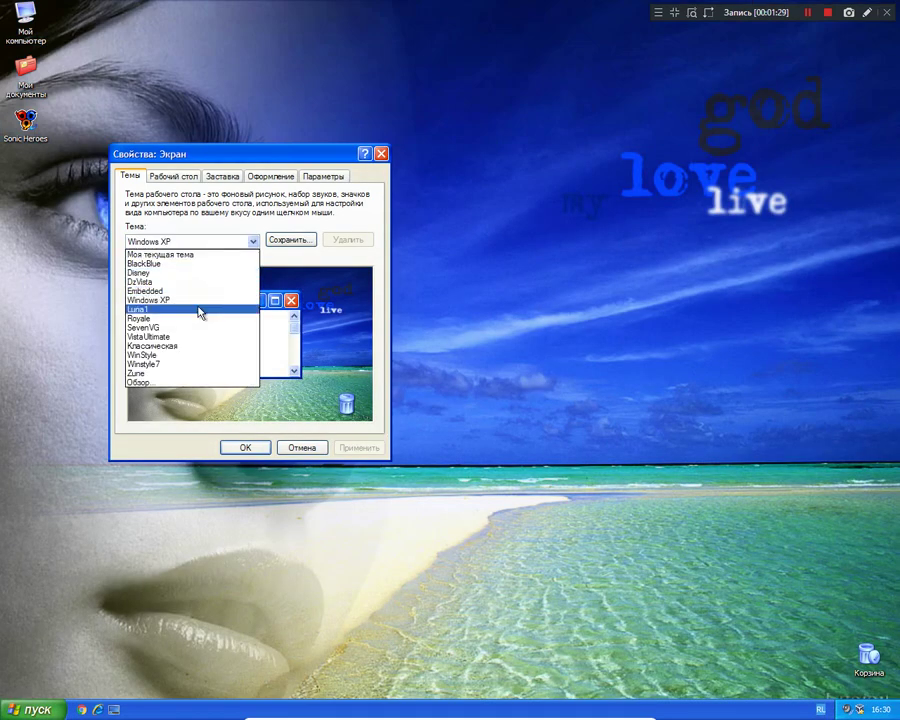
{"action": "left_click", "coordinate": [150, 309]}
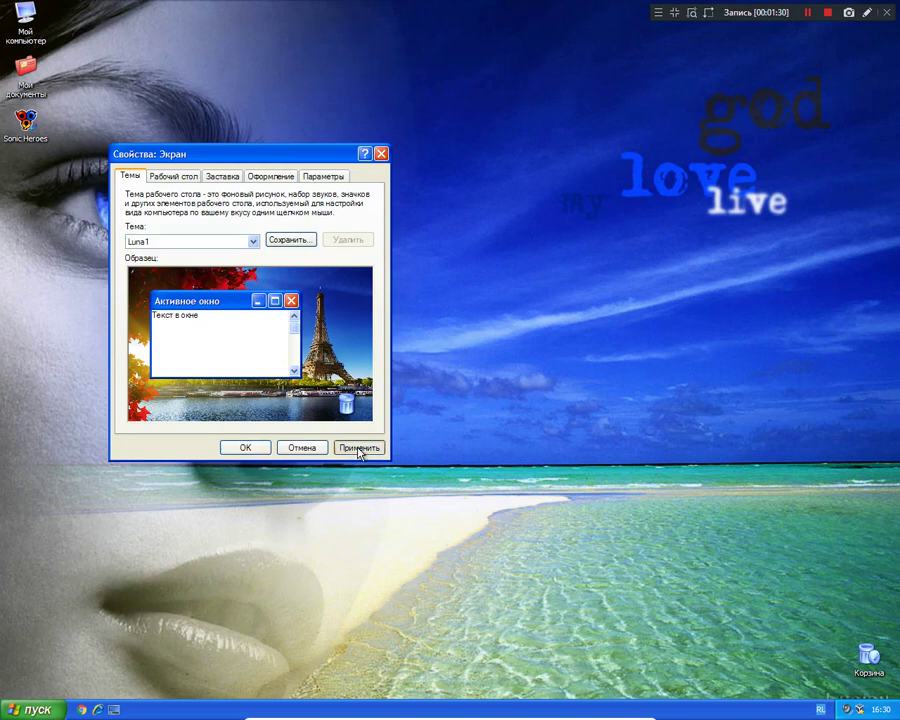
{"action": "left_click", "coordinate": [357, 447]}
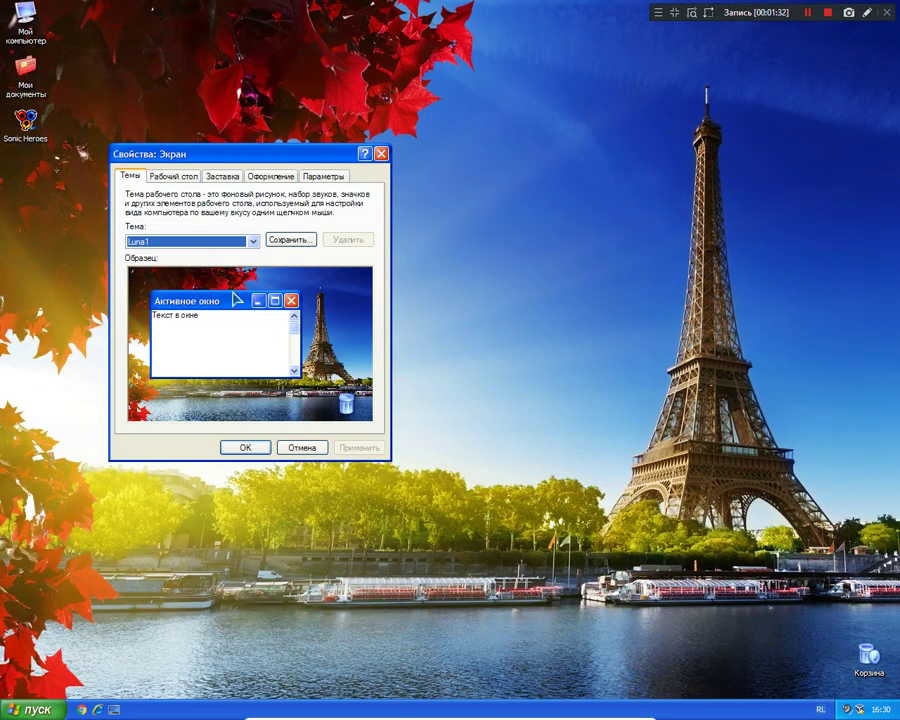
Apply the Royale desktop theme, followed by the SevenVG theme.
{"action": "left_click", "coordinate": [193, 241]}
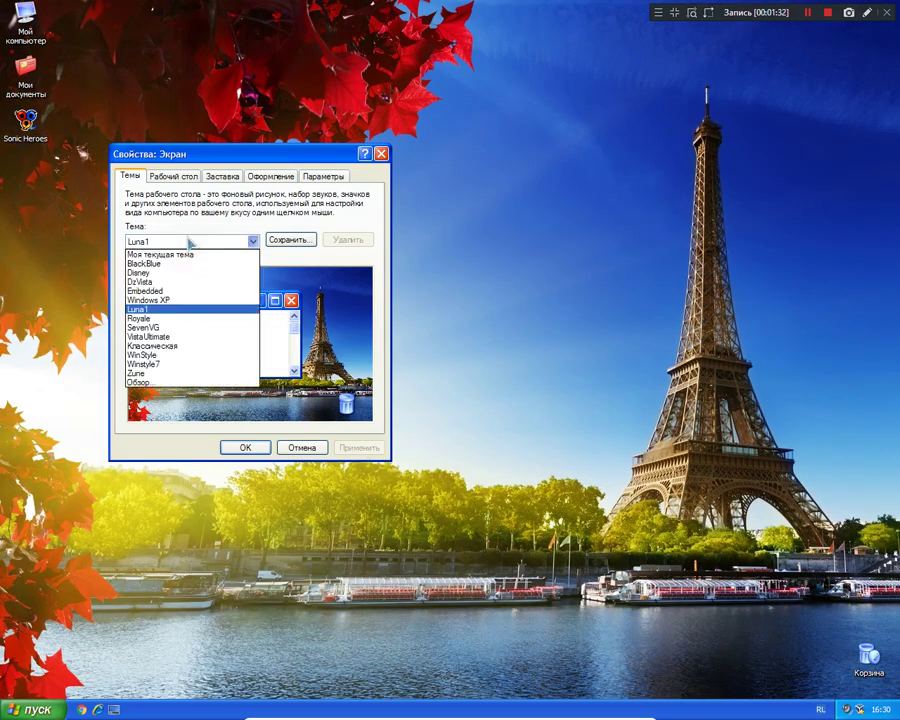
{"action": "left_click", "coordinate": [176, 318]}
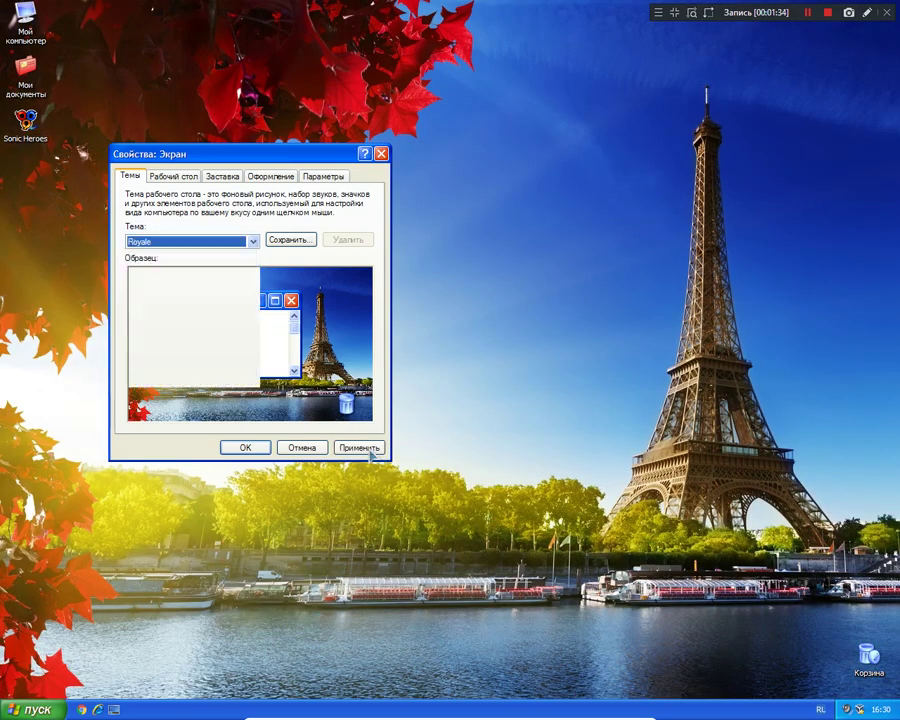
{"action": "left_click", "coordinate": [360, 446]}
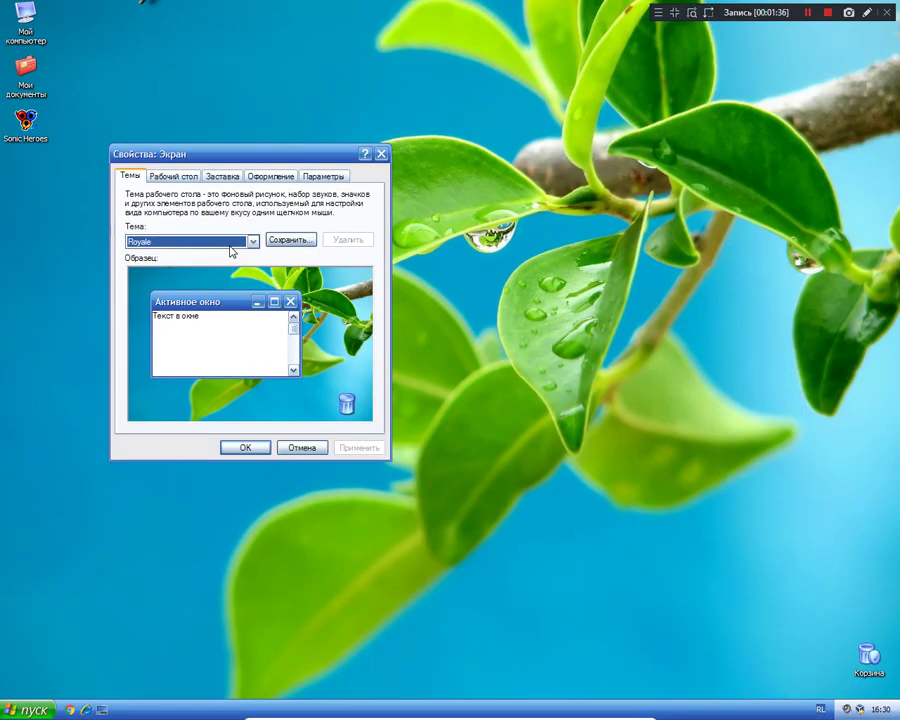
{"action": "left_click", "coordinate": [235, 243]}
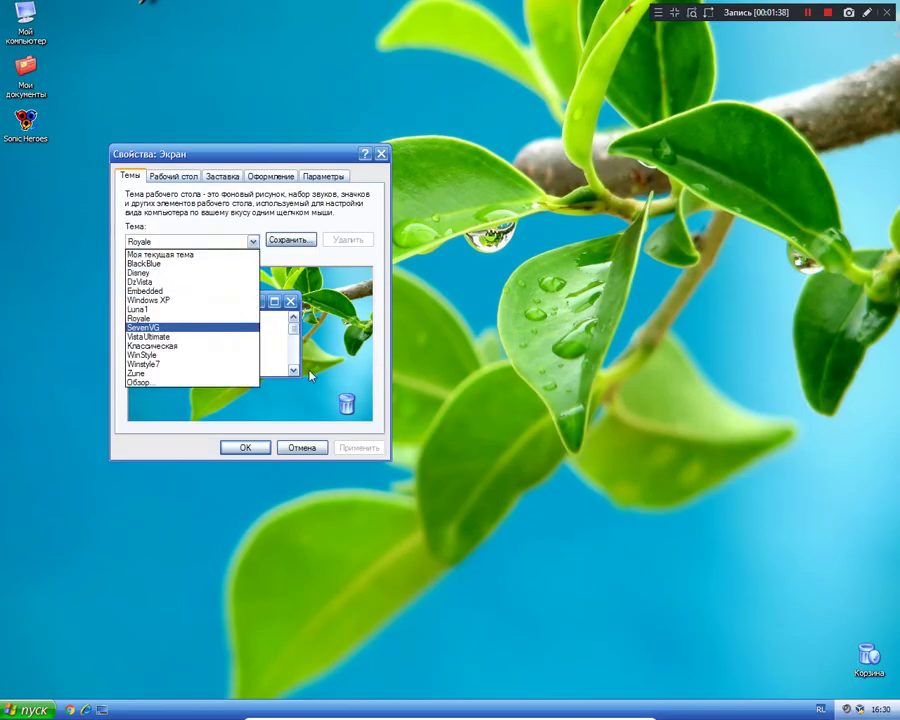
{"action": "left_click", "coordinate": [143, 327]}
{"action": "left_click", "coordinate": [360, 447]}
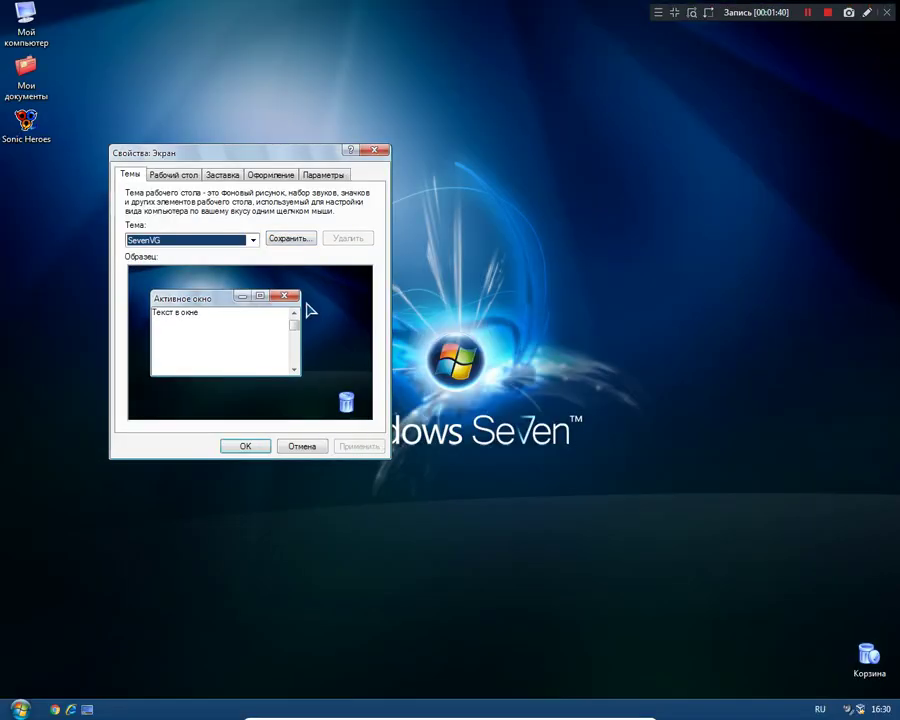
Apply the VistaUltimate desktop theme, followed by the Классическая theme.
{"action": "left_click", "coordinate": [252, 240]}
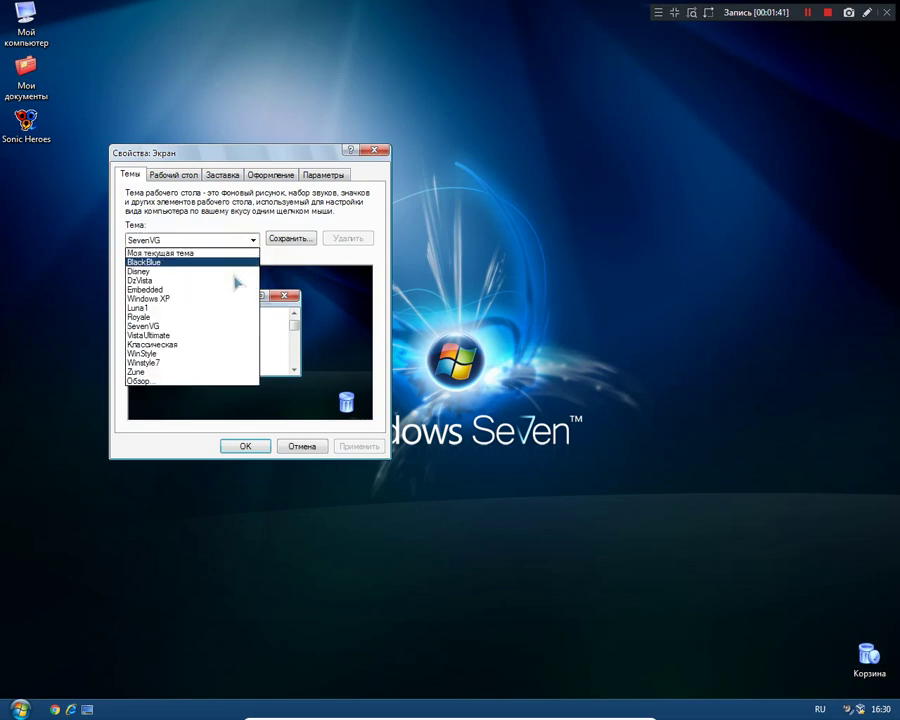
{"action": "left_click", "coordinate": [232, 336]}
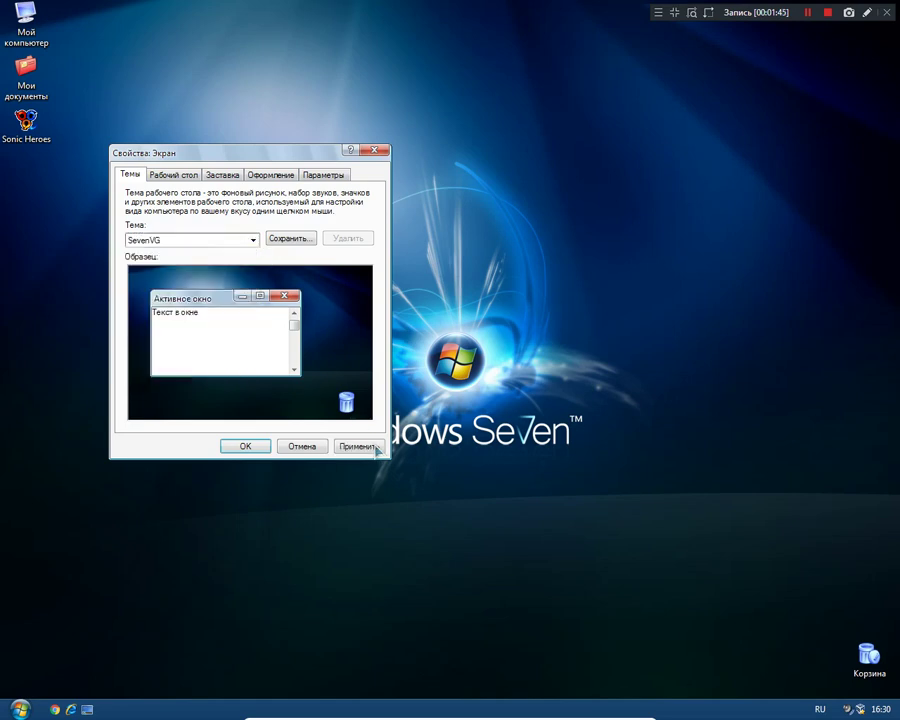
{"action": "left_click", "coordinate": [362, 446]}
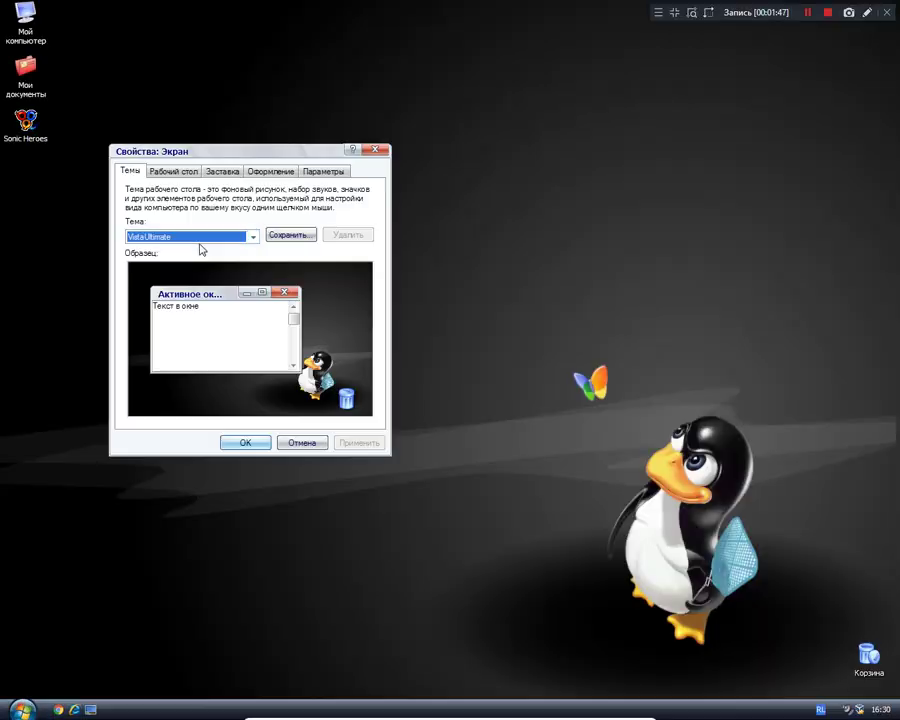
{"action": "left_click", "coordinate": [252, 238]}
{"action": "left_click", "coordinate": [204, 342]}
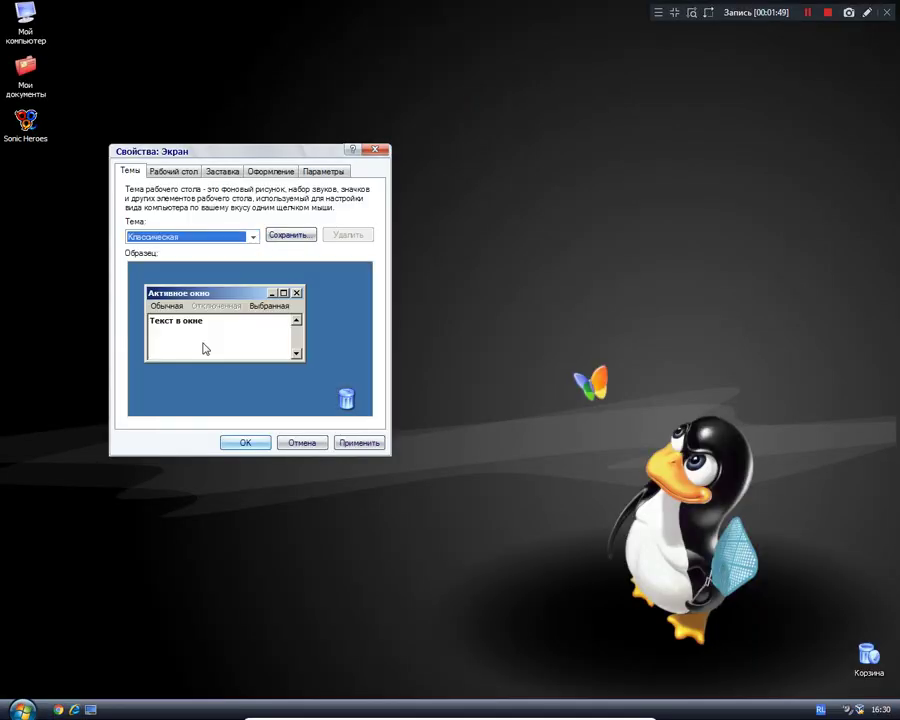
{"action": "left_click", "coordinate": [342, 442]}
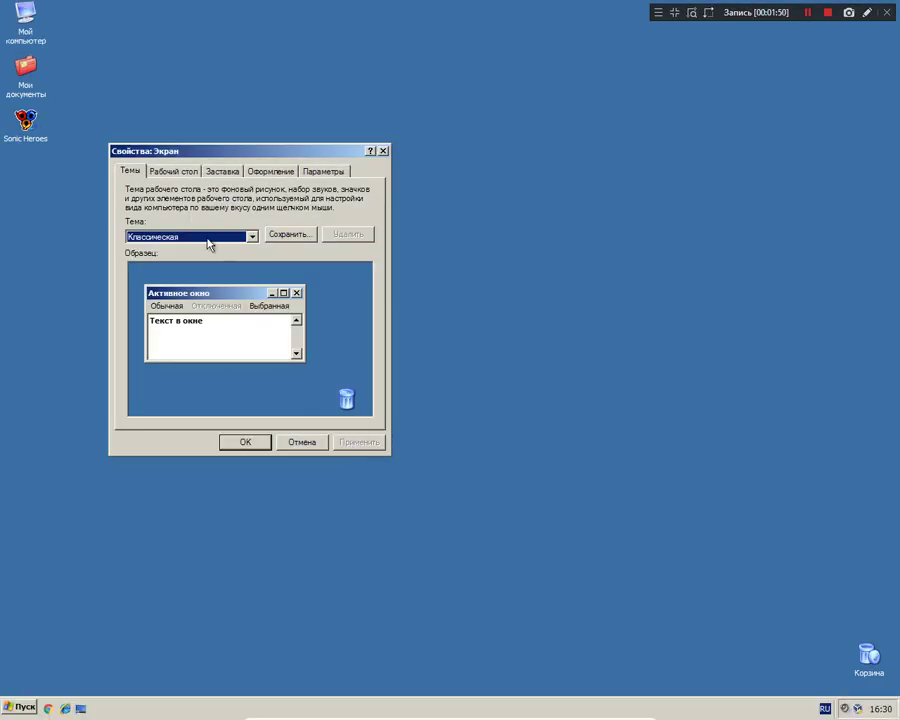
Apply the WinStyle desktop theme, followed by the Winstyle7 theme.
{"action": "left_click", "coordinate": [207, 238]}
{"action": "left_click", "coordinate": [209, 350]}
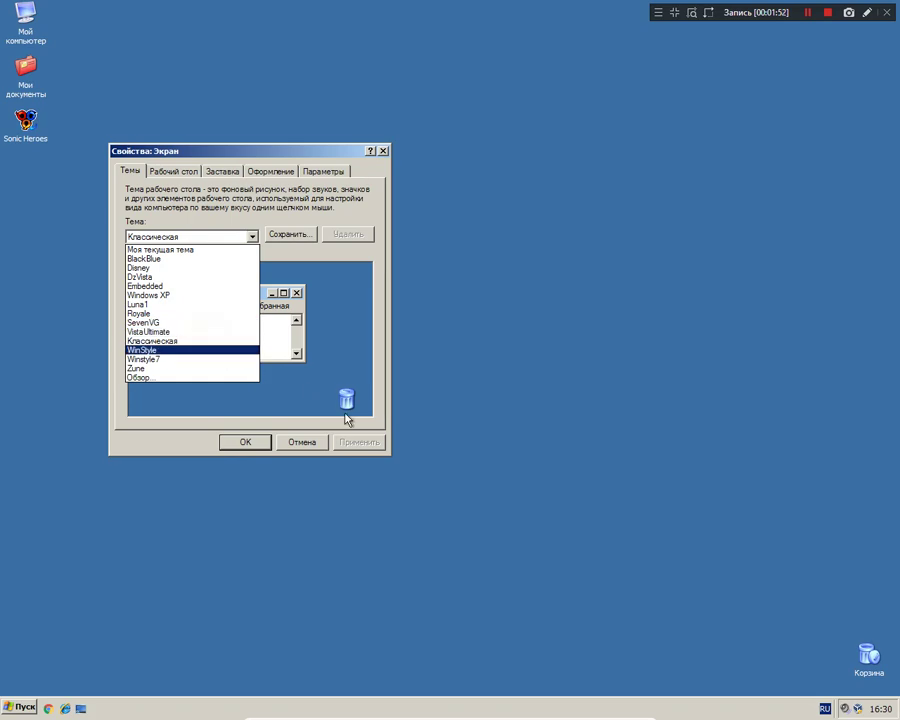
{"action": "left_click", "coordinate": [370, 443]}
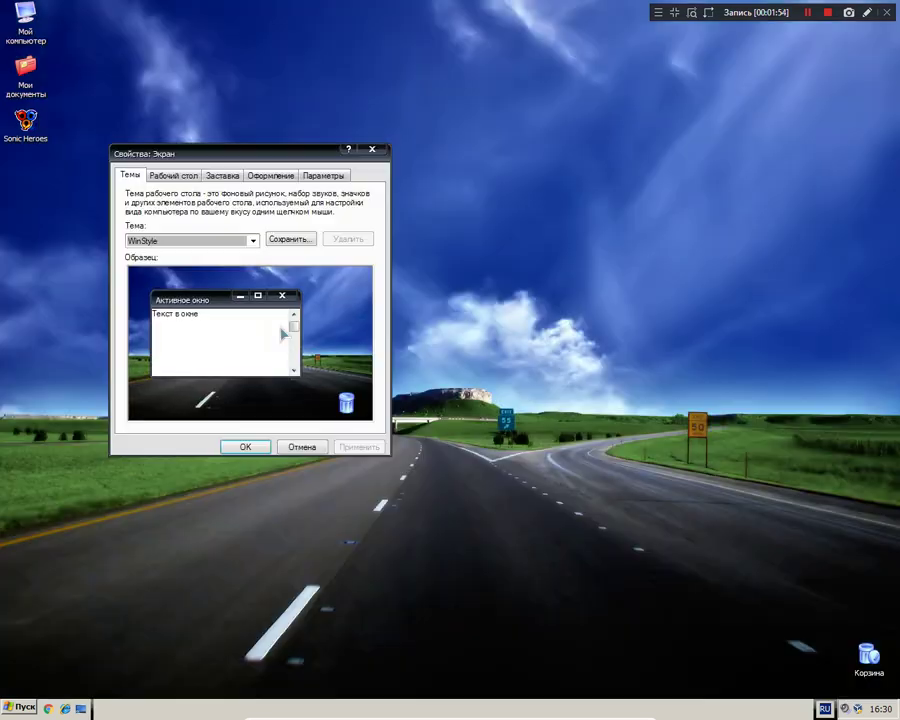
{"action": "left_click", "coordinate": [239, 244]}
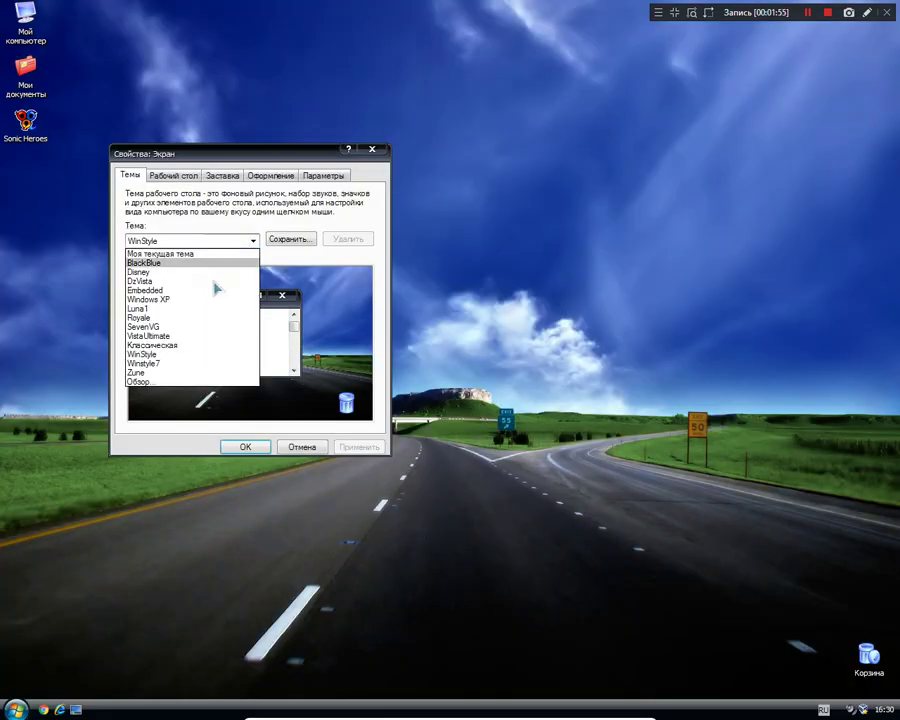
{"action": "left_click", "coordinate": [191, 364]}
{"action": "left_click", "coordinate": [358, 446]}
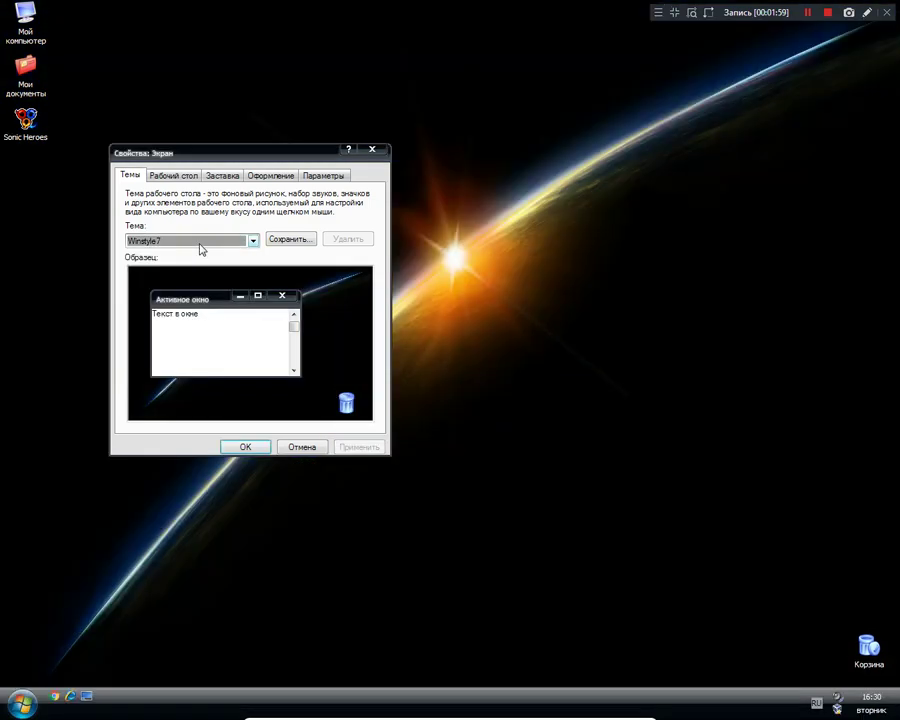
Apply the Zune theme to the desktop.
{"action": "left_click", "coordinate": [201, 248]}
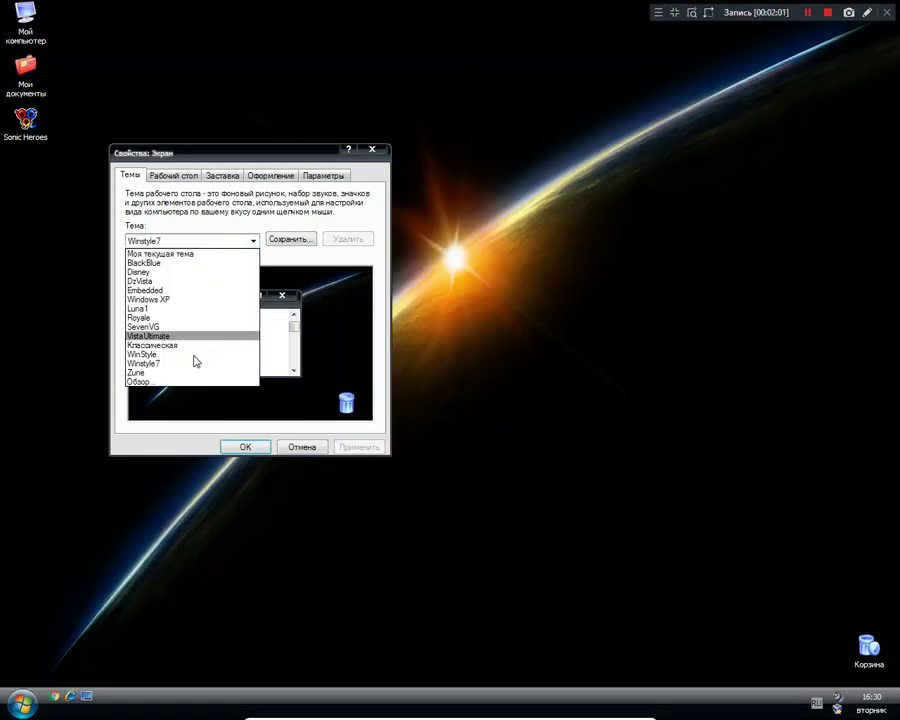
{"action": "left_click", "coordinate": [381, 448]}
{"action": "left_click", "coordinate": [380, 446]}
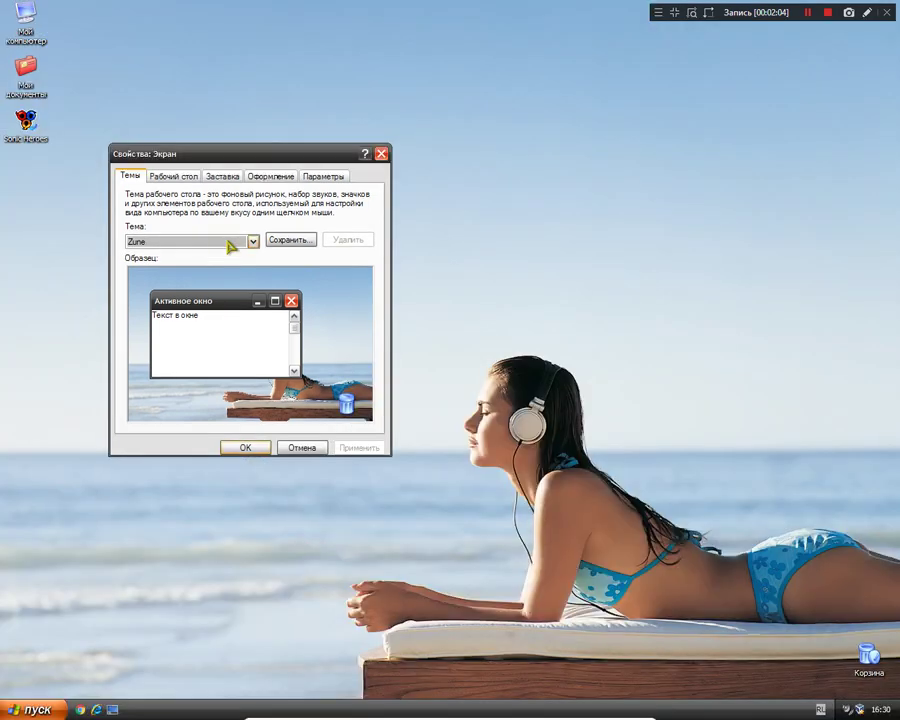
Apply the Luna1 desktop theme and close the display properties.
{"action": "left_click", "coordinate": [230, 244]}
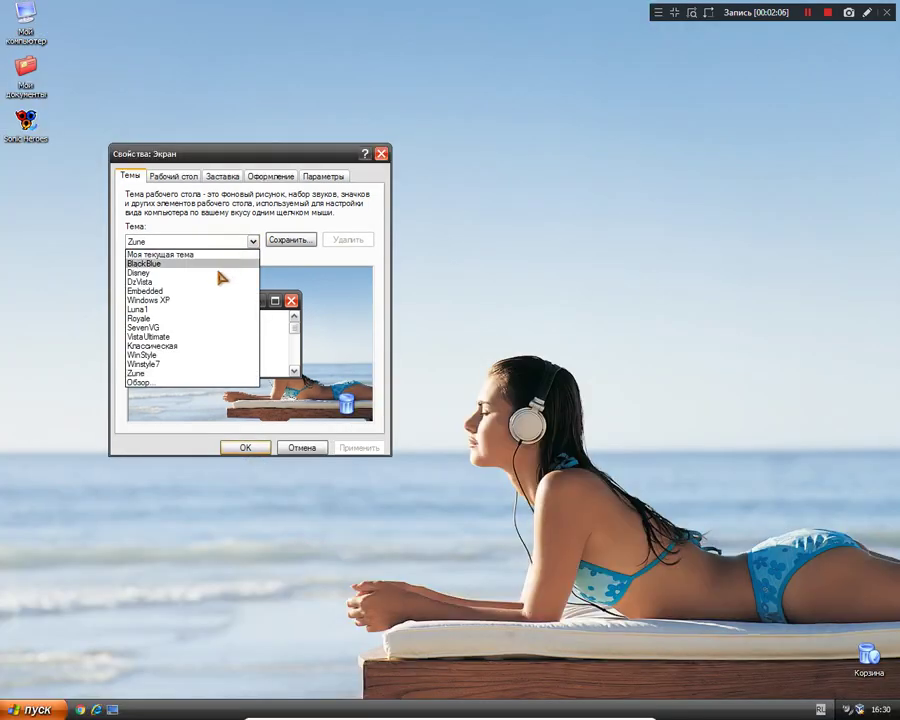
{"action": "left_click", "coordinate": [217, 309]}
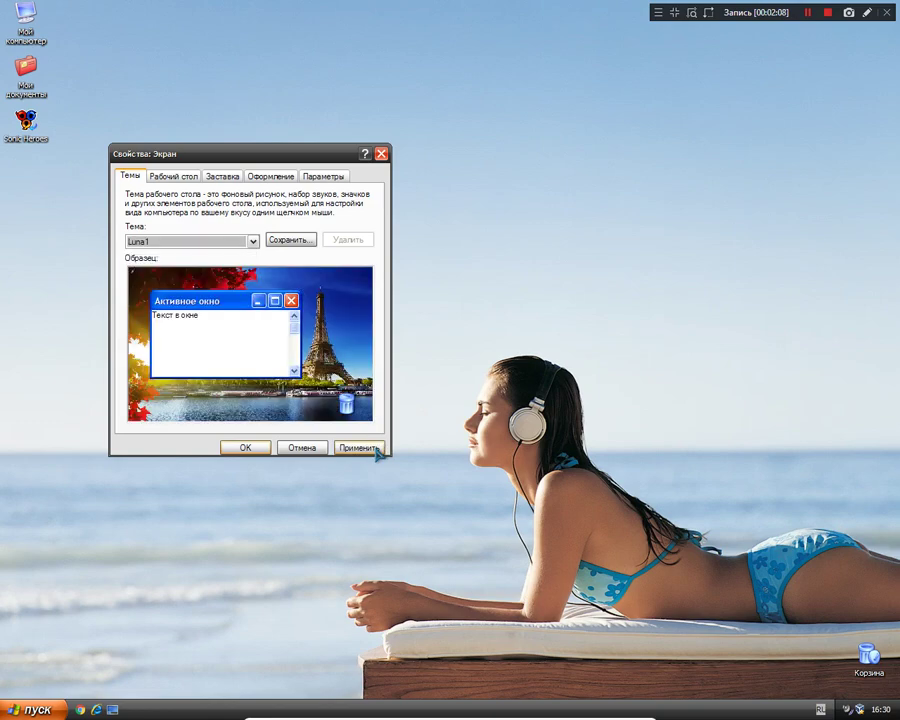
{"action": "left_click", "coordinate": [378, 448]}
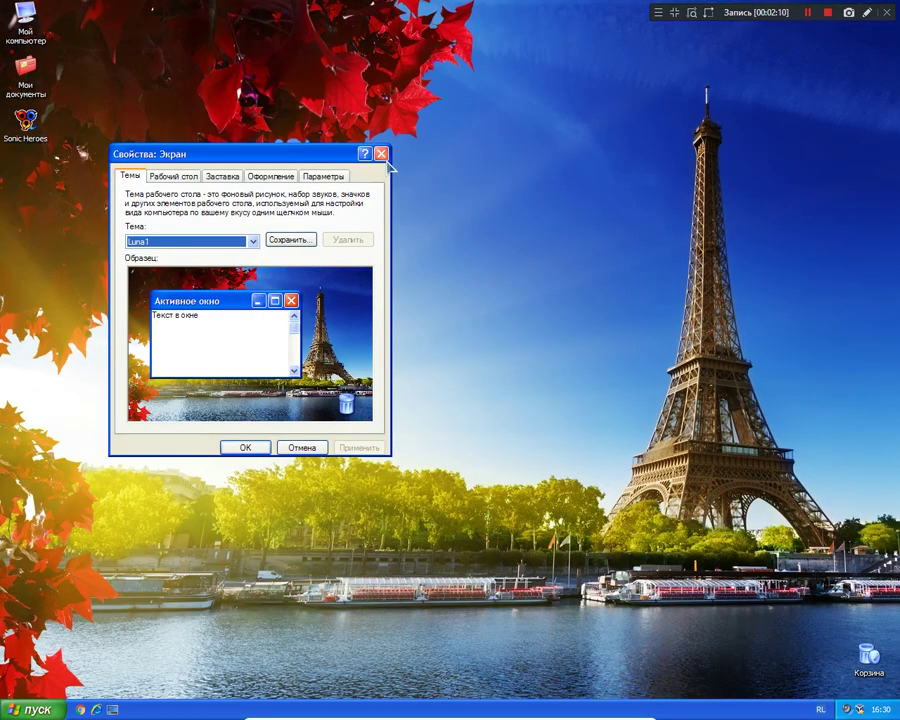
{"action": "left_click", "coordinate": [384, 158]}
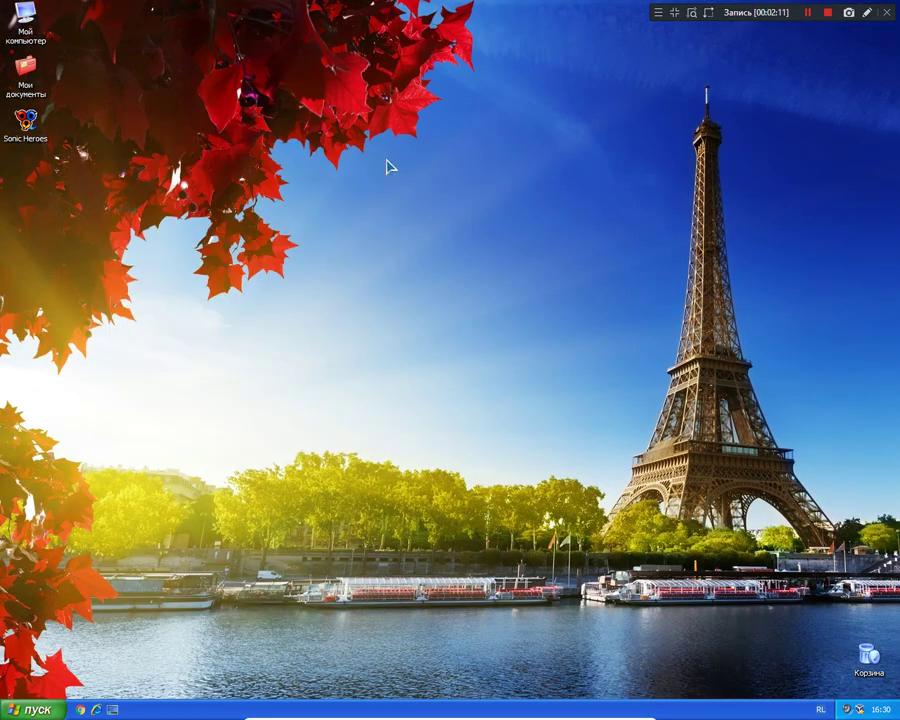
Open the sound and audio device properties, move the dialog clear of the desktop centre, and show the program event sounds.
{"action": "right_click", "coordinate": [853, 710]}
{"action": "left_click", "coordinate": [830, 699]}
{"action": "left_click_drag", "start_coordinate": [165, 153], "coordinate": [106, 58]}
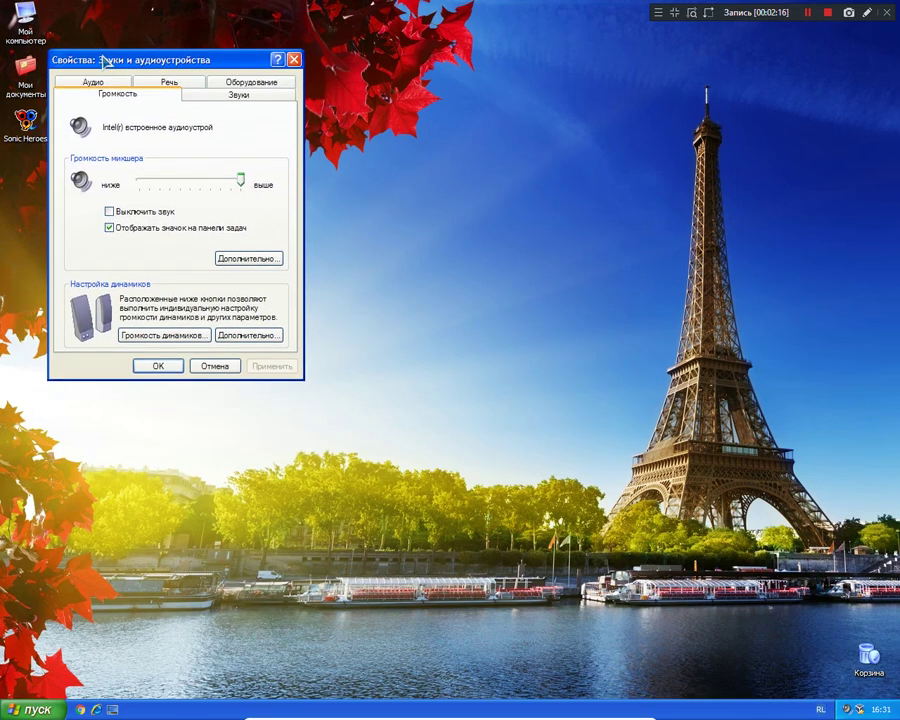
{"action": "left_click", "coordinate": [193, 93]}
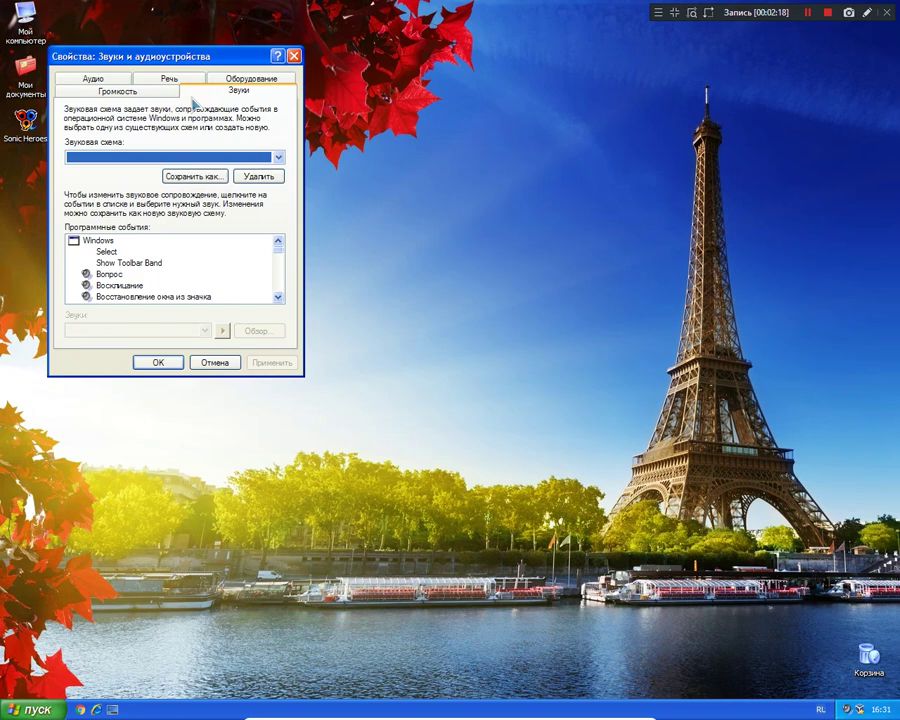
Play the sounds assigned to the Вопрос and Восклицание events.
{"action": "left_click", "coordinate": [110, 273]}
{"action": "left_click", "coordinate": [224, 332]}
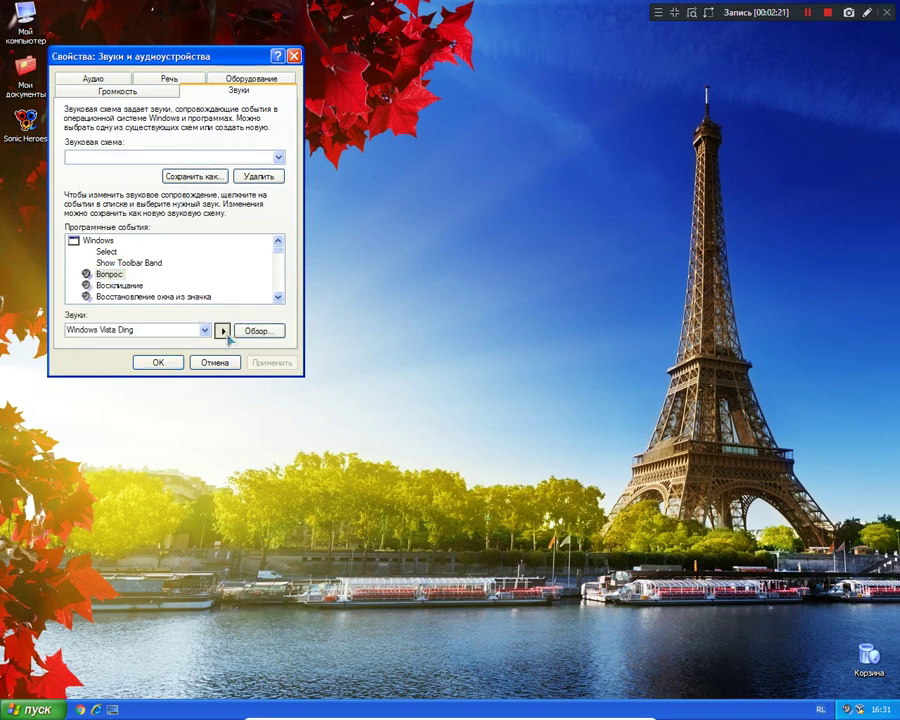
{"action": "scroll", "coordinate": [150, 268], "scroll_direction": "down", "scroll_amount": 2}
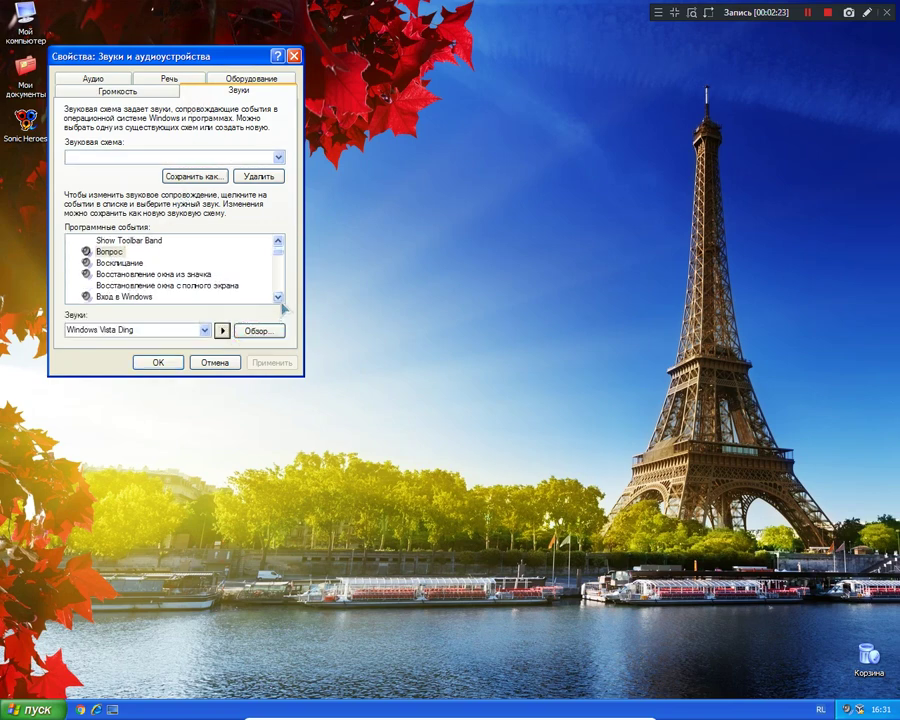
{"action": "left_click", "coordinate": [100, 262]}
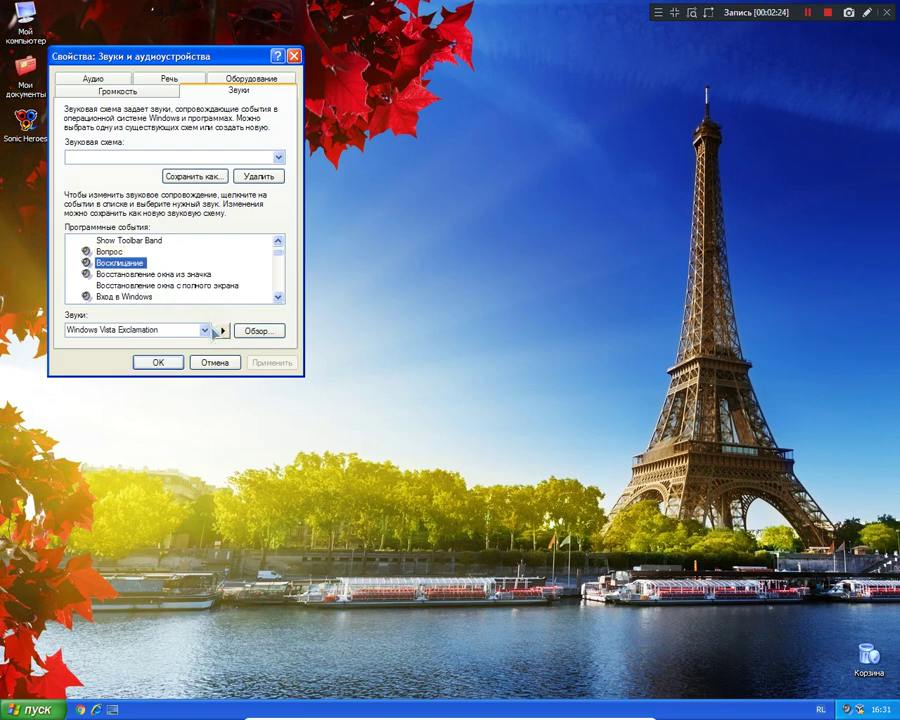
{"action": "left_click", "coordinate": [221, 331]}
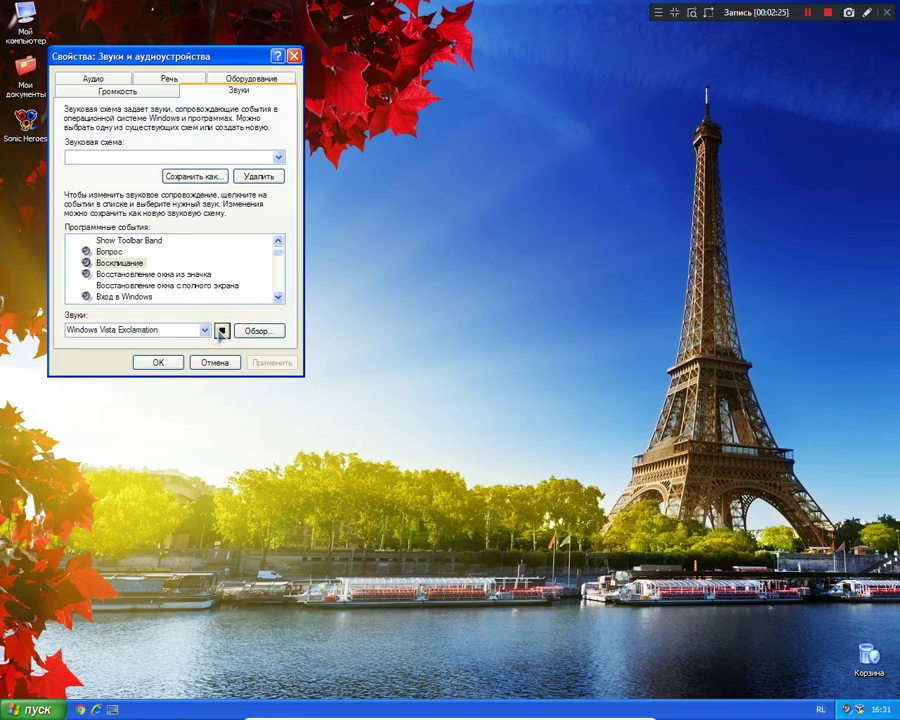
Play the sounds assigned to the Восстановление окна из значка and Вход в Windows events.
{"action": "left_click", "coordinate": [171, 276]}
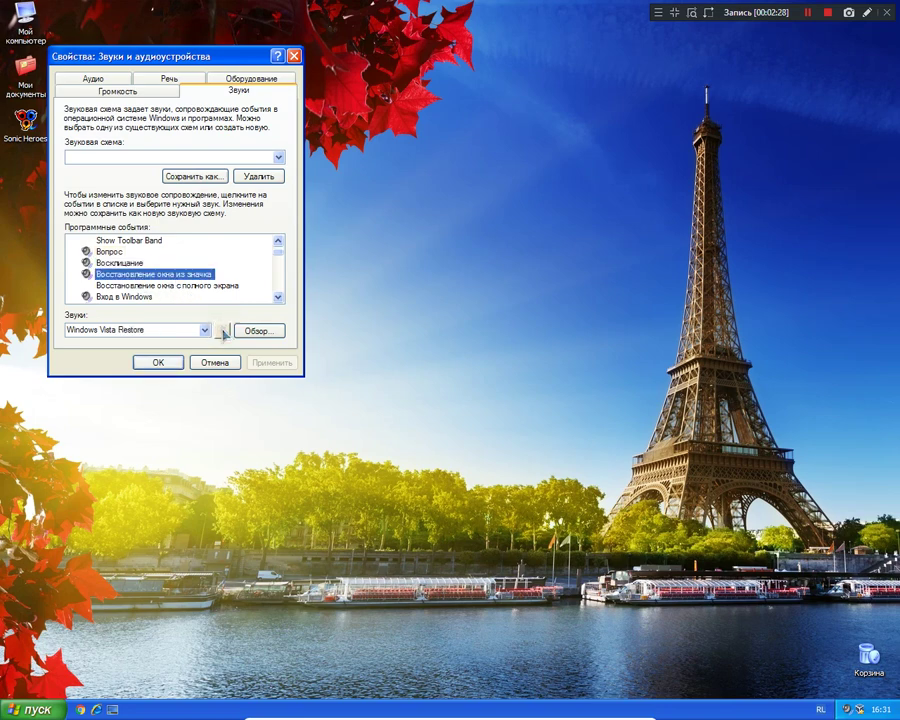
{"action": "left_click", "coordinate": [124, 296]}
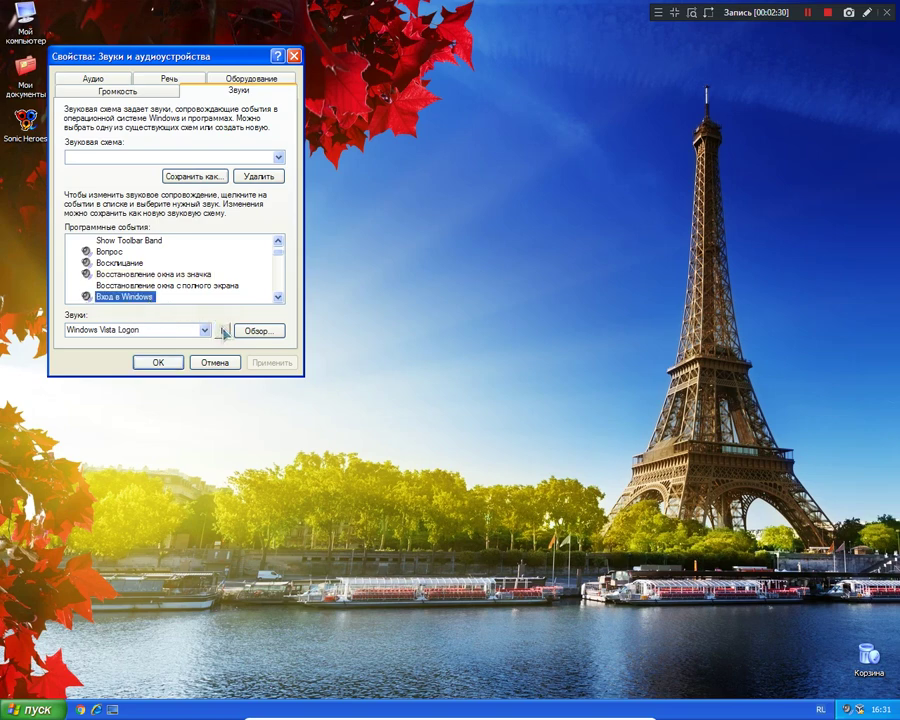
{"action": "left_click", "coordinate": [222, 330]}
Play the sounds assigned to the Выход из Windows and Завершение работы Windows events.
{"action": "left_click", "coordinate": [278, 297]}
{"action": "left_click", "coordinate": [278, 297]}
{"action": "left_click", "coordinate": [278, 297]}
{"action": "left_click", "coordinate": [278, 297]}
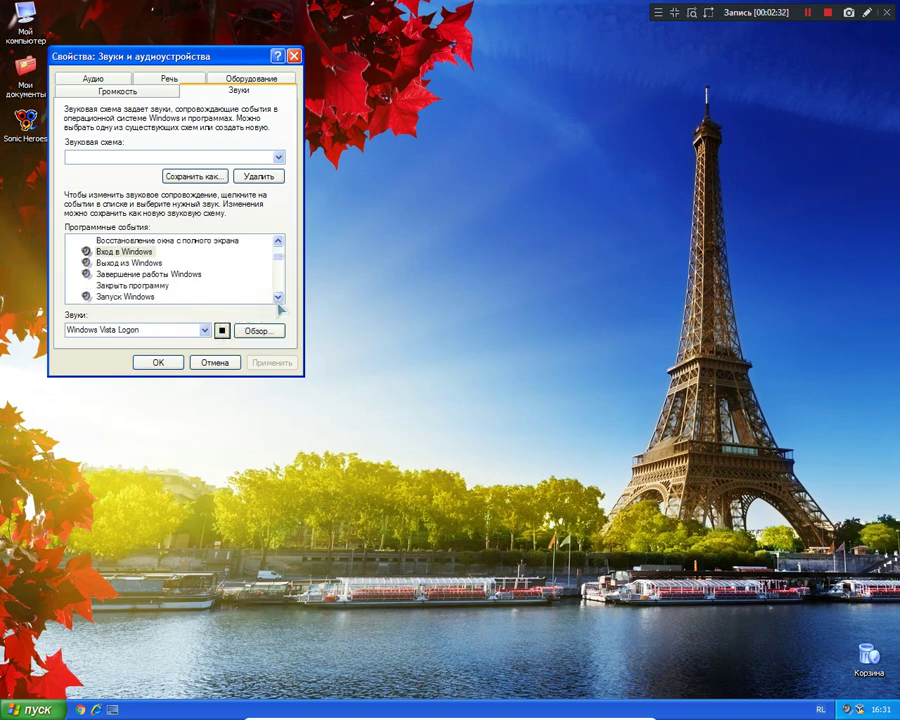
{"action": "left_click", "coordinate": [278, 298]}
{"action": "left_click", "coordinate": [128, 251]}
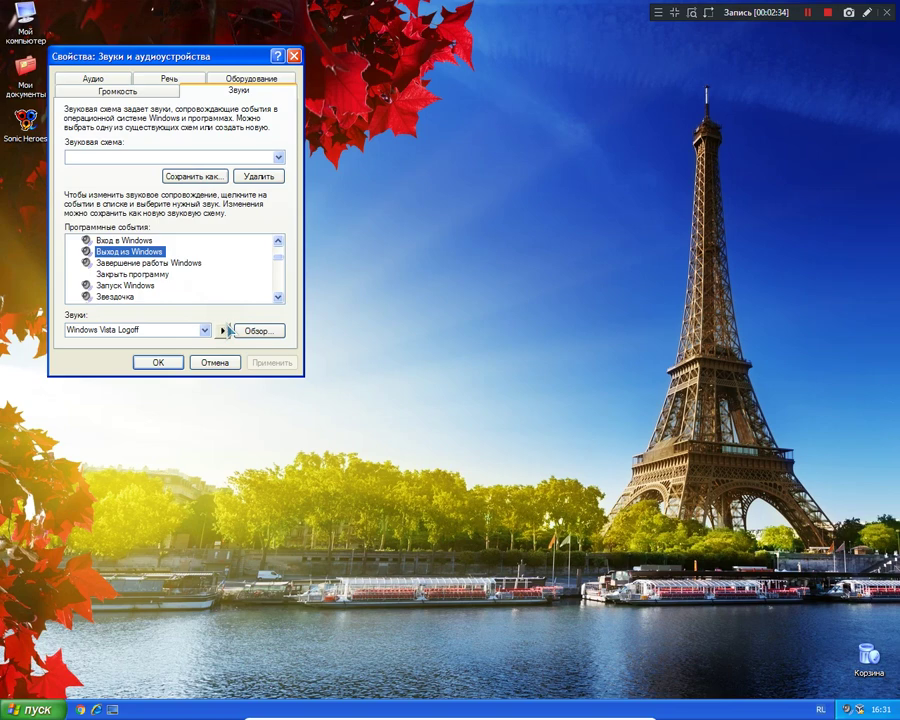
{"action": "left_click", "coordinate": [227, 331]}
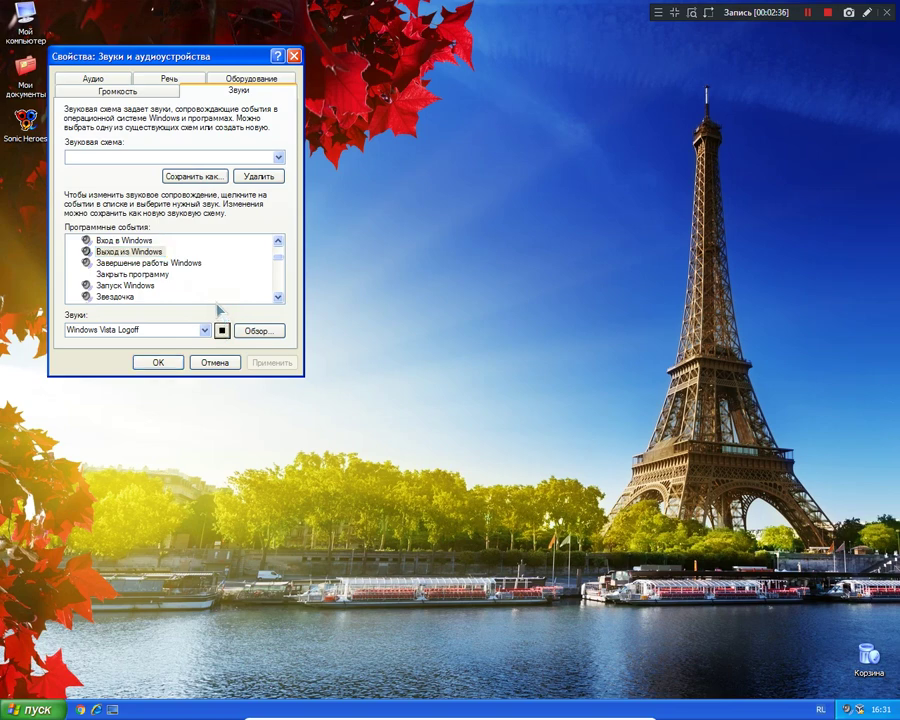
{"action": "left_click", "coordinate": [188, 264]}
{"action": "left_click", "coordinate": [222, 331]}
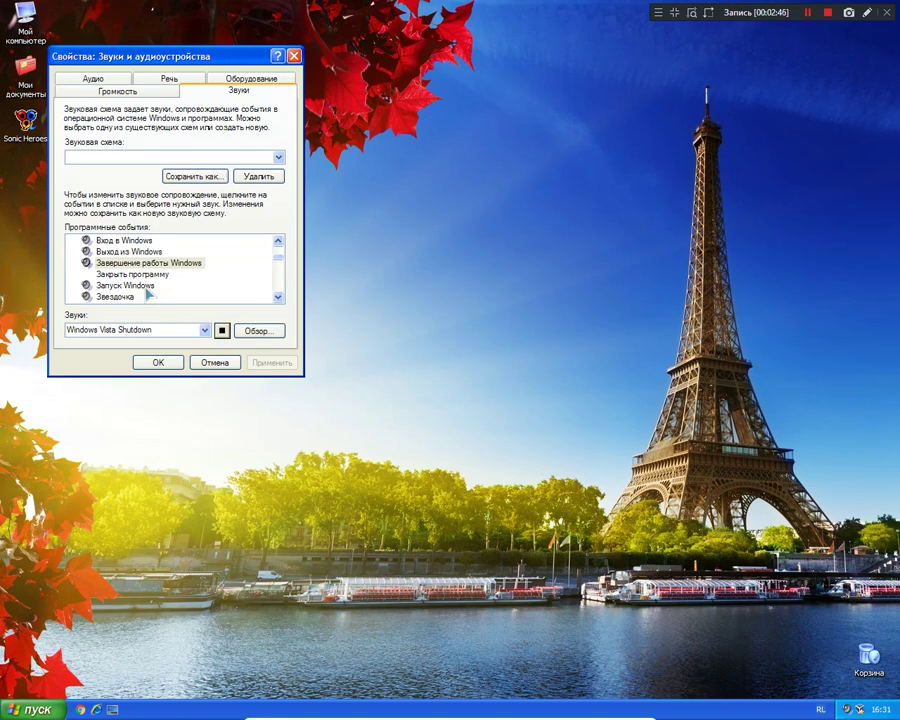
Play the sounds assigned to the Запуск Windows and Звездочка events.
{"action": "left_click", "coordinate": [146, 287]}
{"action": "left_click", "coordinate": [222, 331]}
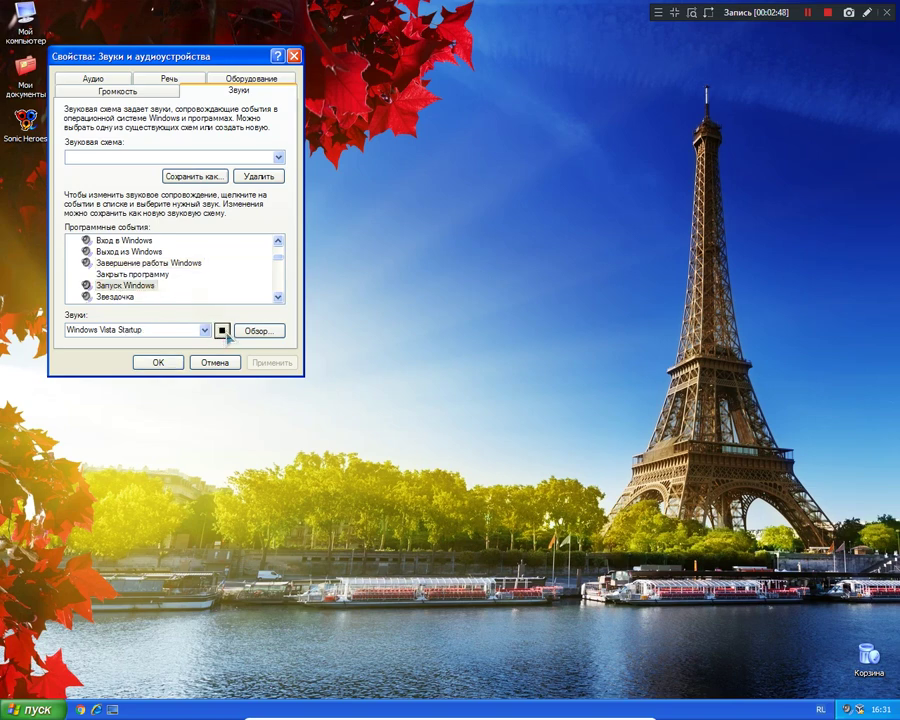
{"action": "left_click", "coordinate": [129, 299]}
{"action": "left_click", "coordinate": [223, 331]}
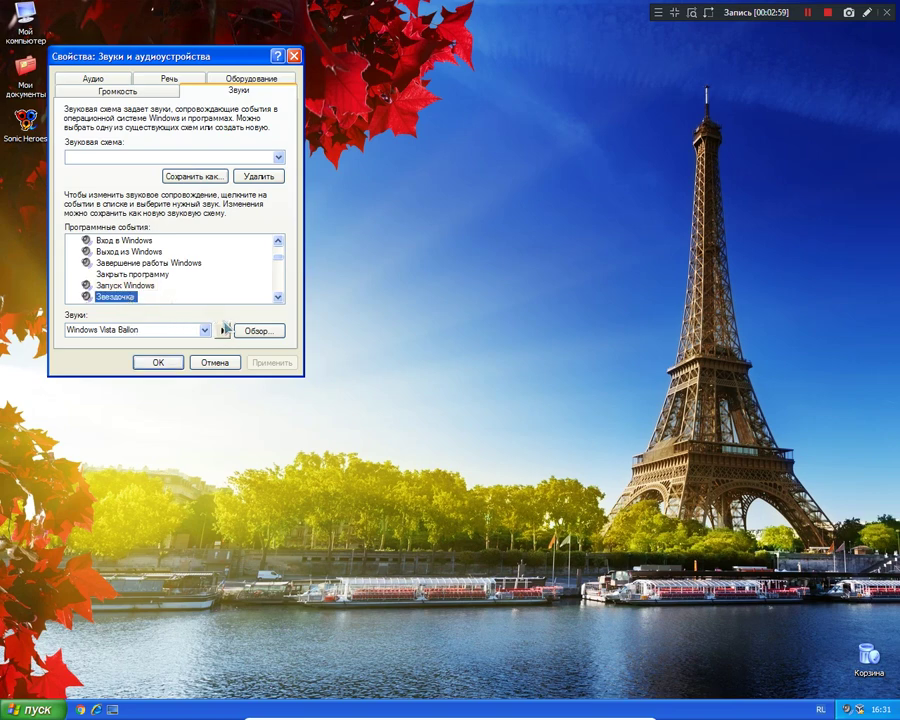
Play the sounds assigned to the Команда меню and Критическая ошибка events.
{"action": "scroll", "coordinate": [120, 257], "scroll_direction": "down", "scroll_amount": 2}
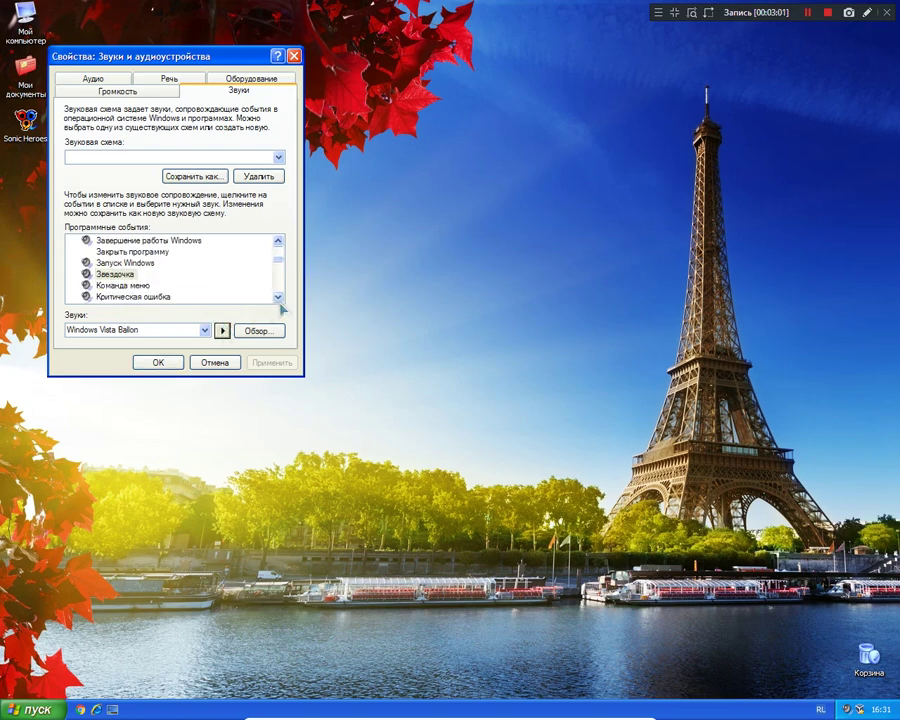
{"action": "left_click", "coordinate": [120, 252]}
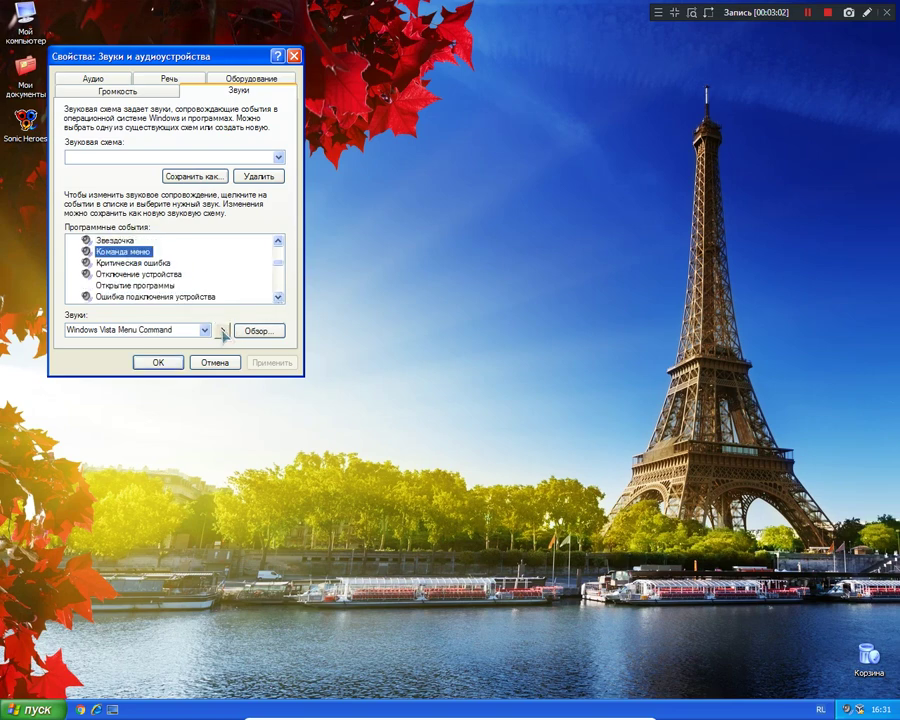
{"action": "left_click", "coordinate": [223, 331]}
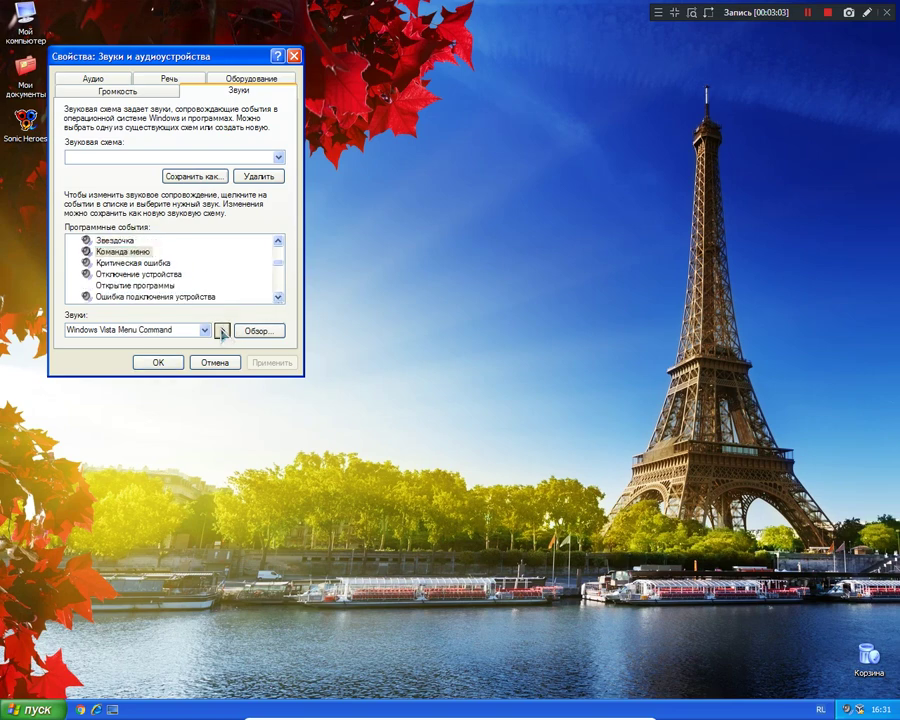
{"action": "left_click", "coordinate": [130, 263]}
{"action": "left_click", "coordinate": [224, 331]}
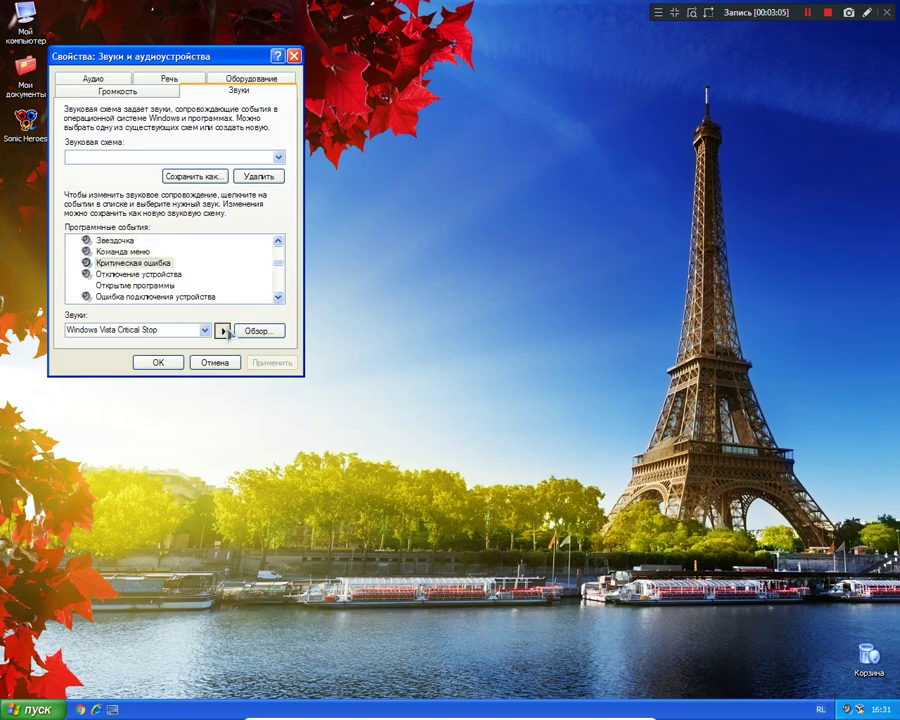
Play the sounds assigned to the Отключение устройства and Ошибка подключения устройства events.
{"action": "left_click", "coordinate": [150, 274]}
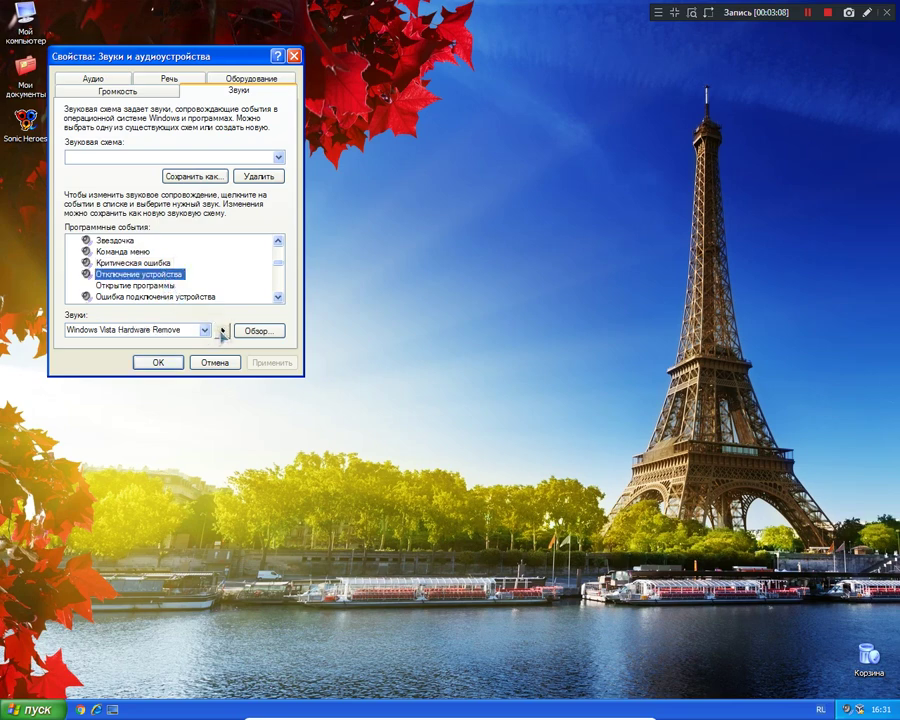
{"action": "left_click", "coordinate": [222, 331]}
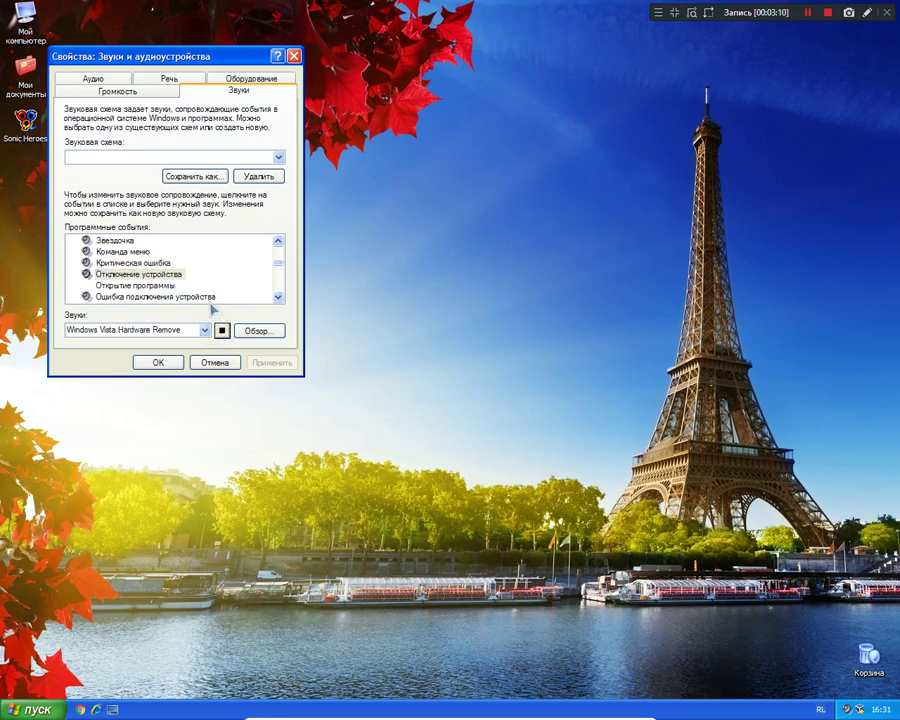
{"action": "left_click", "coordinate": [155, 297]}
{"action": "left_click", "coordinate": [222, 331]}
Play the sounds assigned to the Ошибка программы and Печать завершена events.
{"action": "left_click", "coordinate": [278, 297]}
{"action": "left_click", "coordinate": [278, 297]}
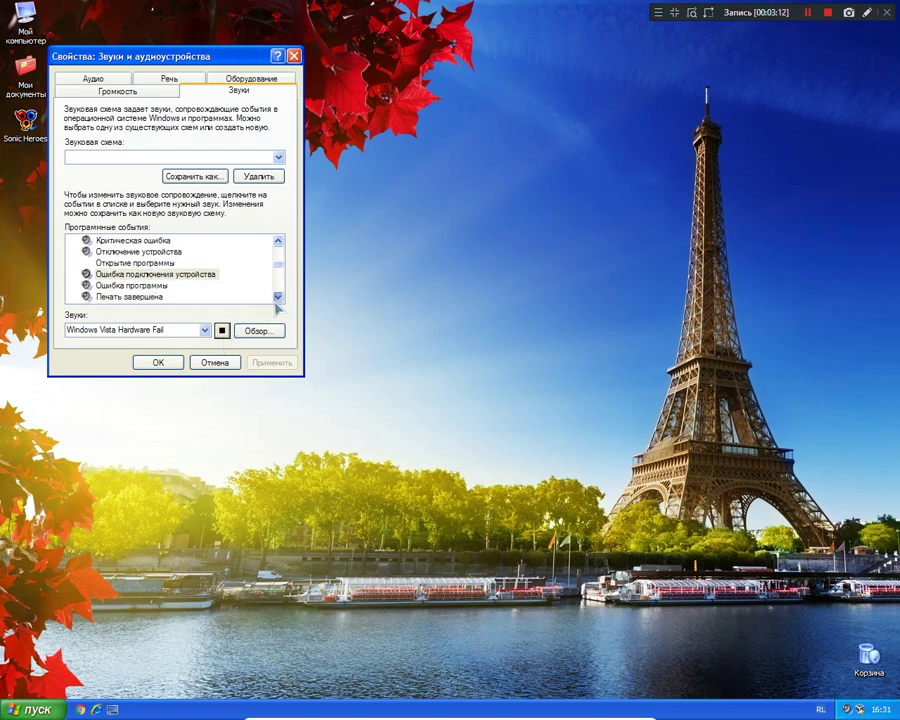
{"action": "left_click", "coordinate": [278, 299]}
{"action": "left_click", "coordinate": [278, 299]}
{"action": "left_click", "coordinate": [150, 263]}
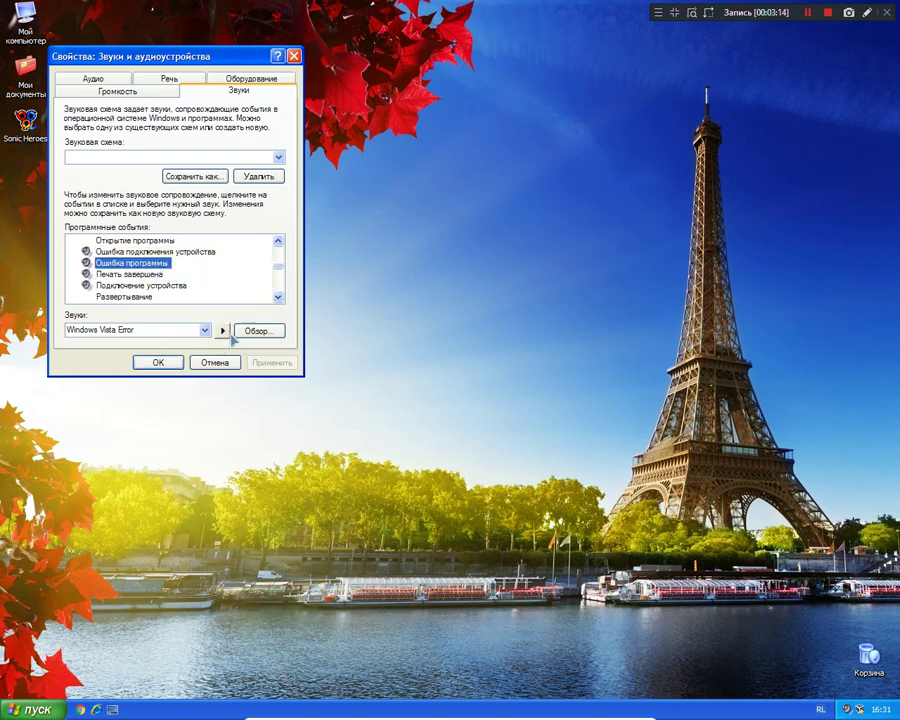
{"action": "left_click", "coordinate": [223, 331]}
{"action": "left_click", "coordinate": [150, 274]}
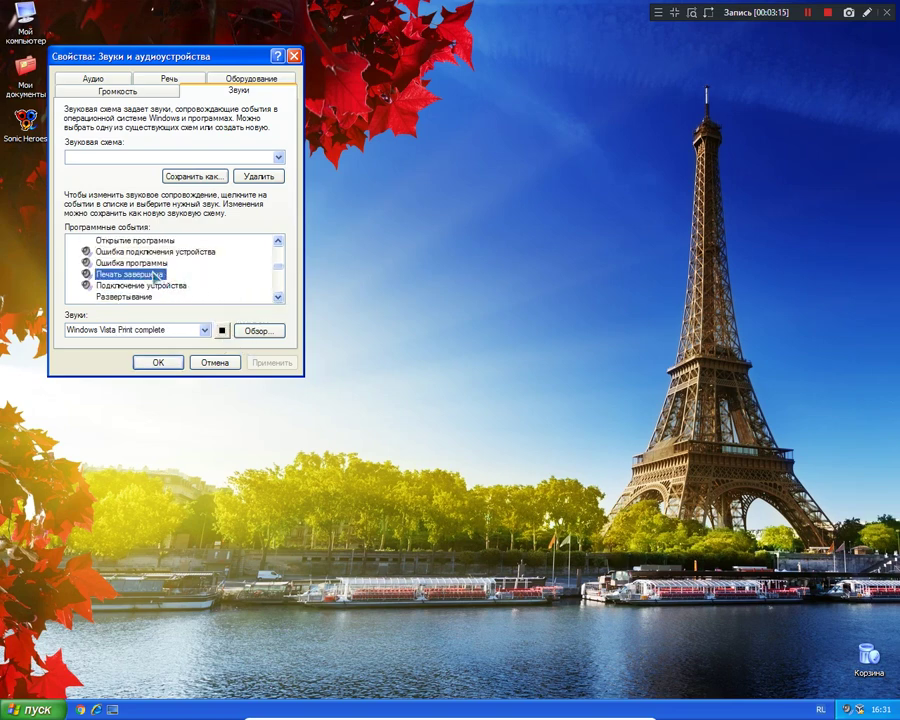
{"action": "left_click", "coordinate": [222, 331]}
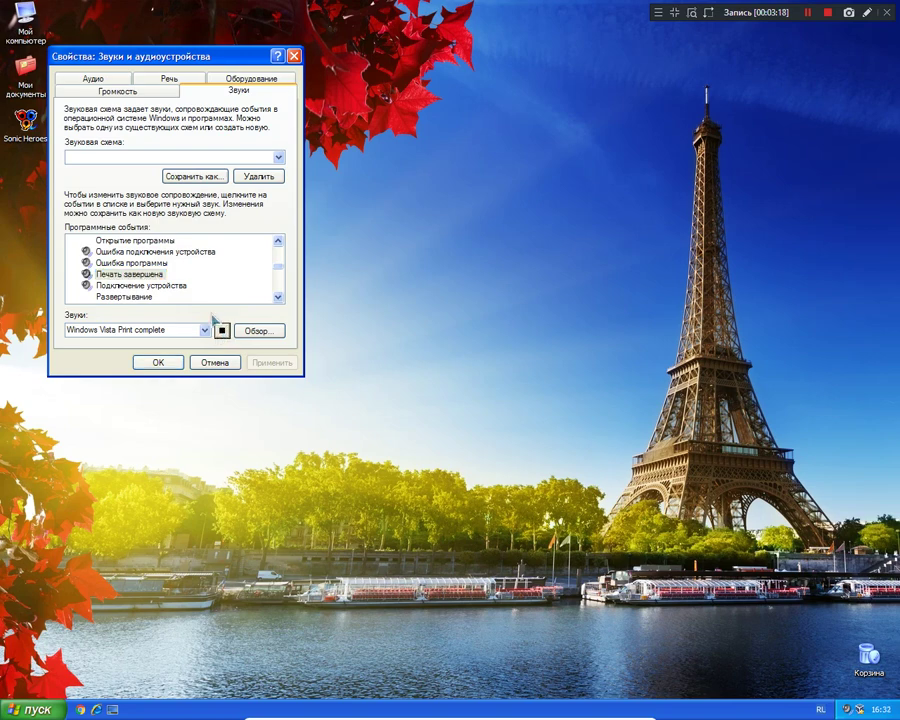
Play the sounds assigned to the Подключение устройства and Свертывание events.
{"action": "left_click", "coordinate": [186, 286]}
{"action": "left_click", "coordinate": [222, 331]}
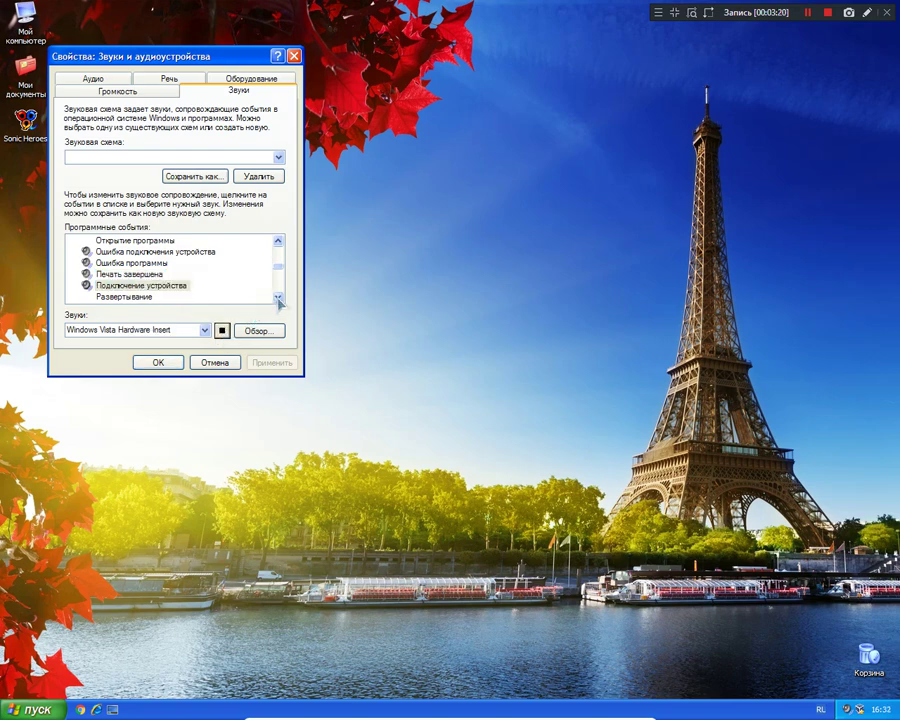
{"action": "scroll", "coordinate": [279, 298], "scroll_direction": "down", "scroll_amount": 5}
{"action": "left_click", "coordinate": [120, 263]}
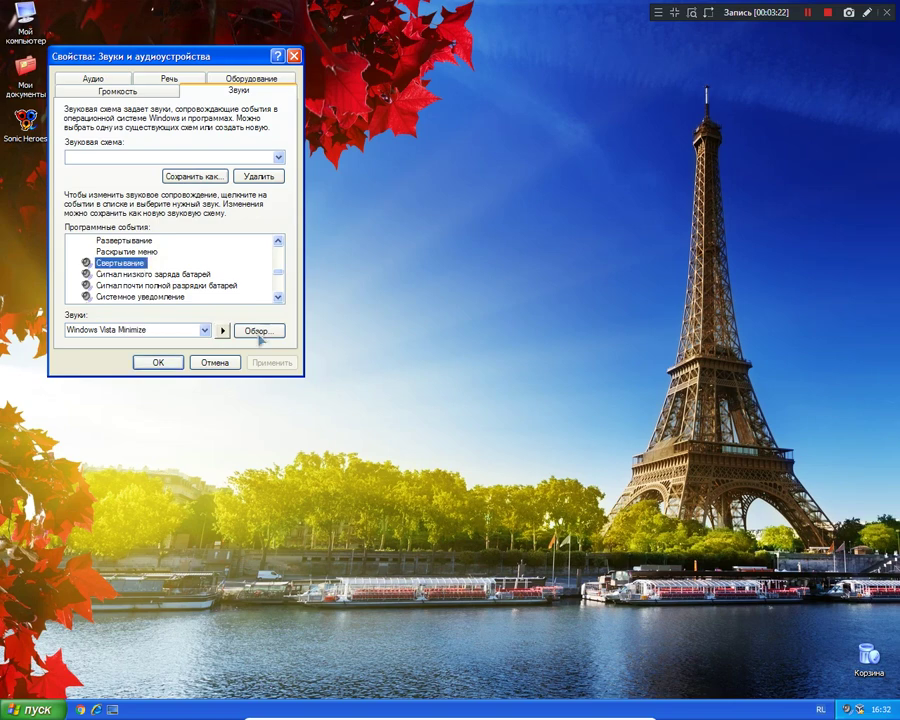
{"action": "left_click", "coordinate": [222, 331]}
Play the sounds assigned to the Сигнал низкого заряда батарей and Сигнал почти полной разрядки батарей events.
{"action": "left_click", "coordinate": [200, 274]}
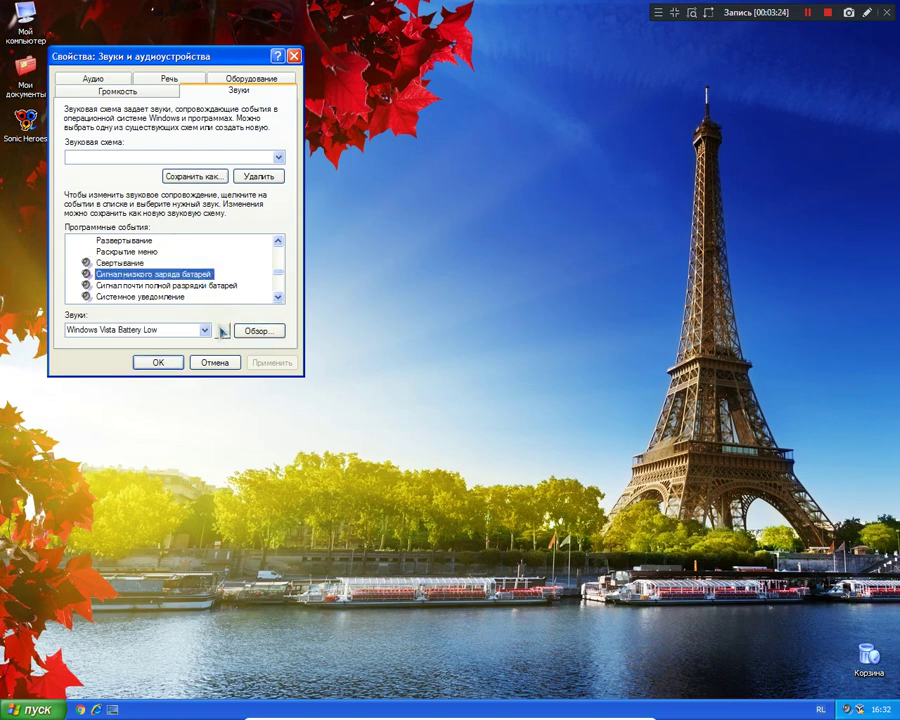
{"action": "left_click", "coordinate": [222, 331]}
{"action": "left_click", "coordinate": [212, 286]}
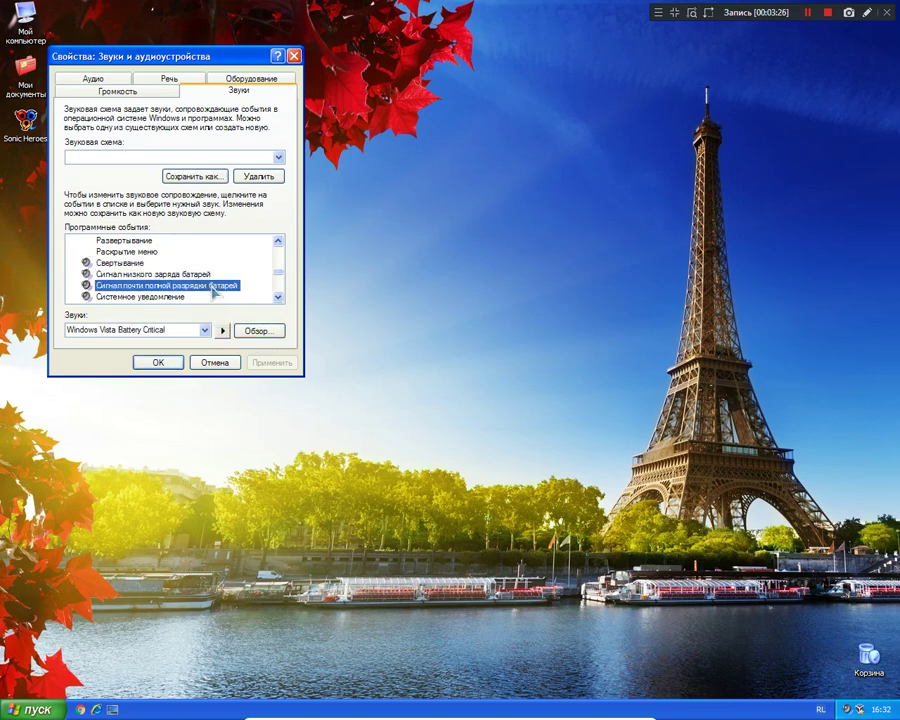
{"action": "left_click", "coordinate": [222, 331]}
Play the sounds assigned to the Системное уведомление, Стандартный звук and Уведомление о получении почты events.
{"action": "left_click", "coordinate": [175, 298]}
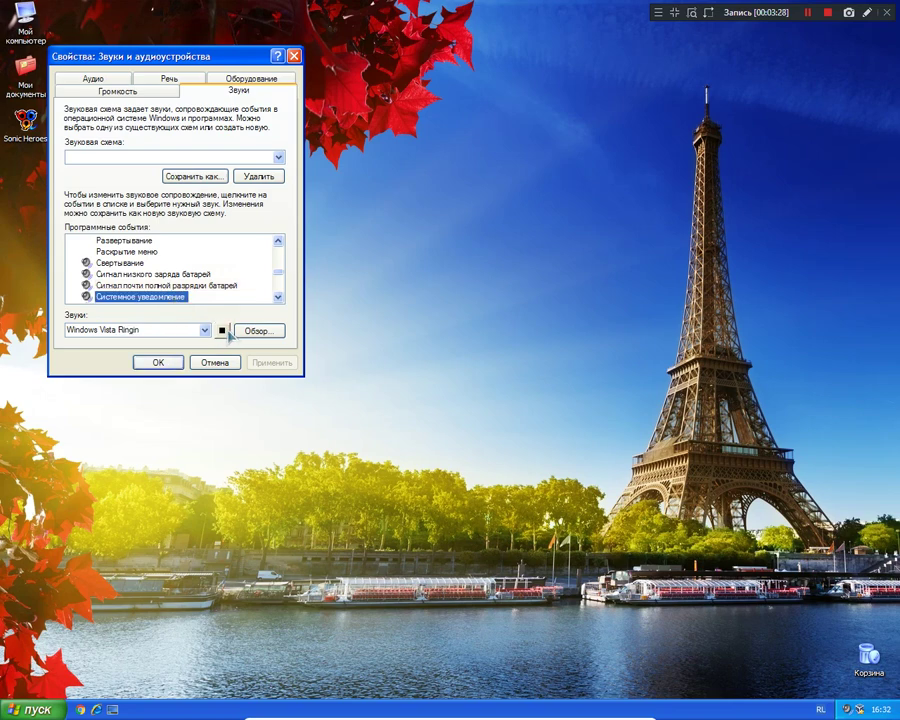
{"action": "left_click", "coordinate": [223, 331]}
{"action": "scroll", "coordinate": [157, 272], "scroll_direction": "down", "scroll_amount": 2}
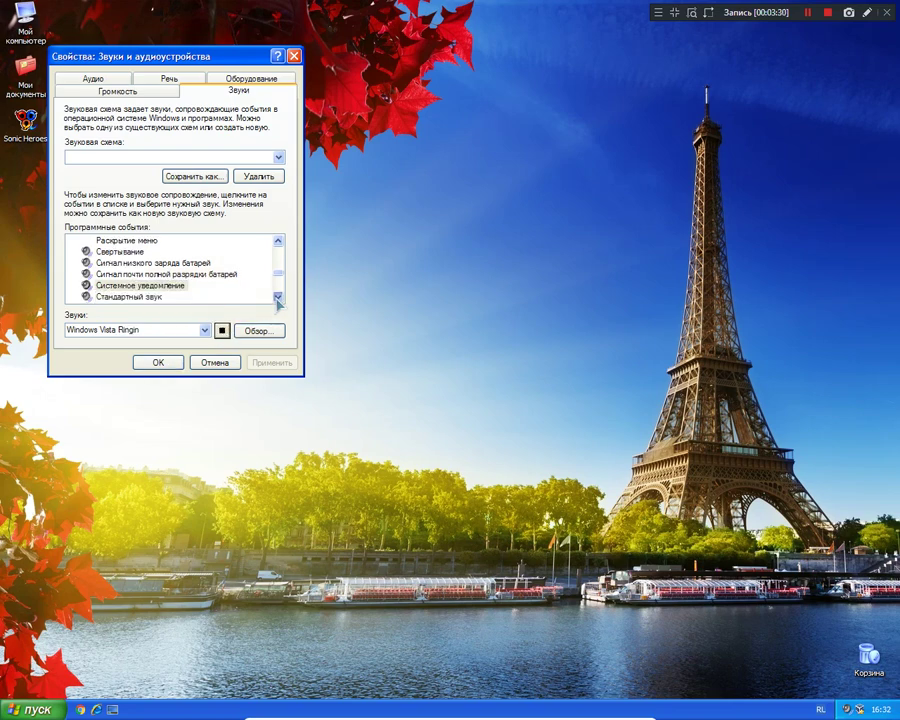
{"action": "left_click", "coordinate": [150, 263]}
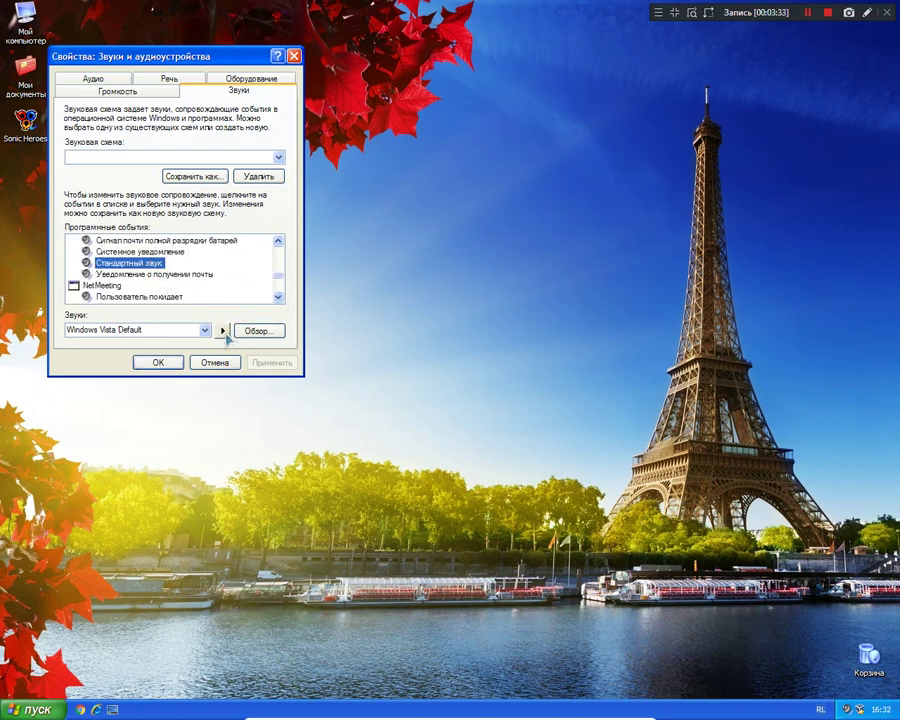
{"action": "left_click", "coordinate": [223, 331]}
{"action": "left_click", "coordinate": [160, 274]}
{"action": "left_click", "coordinate": [223, 331]}
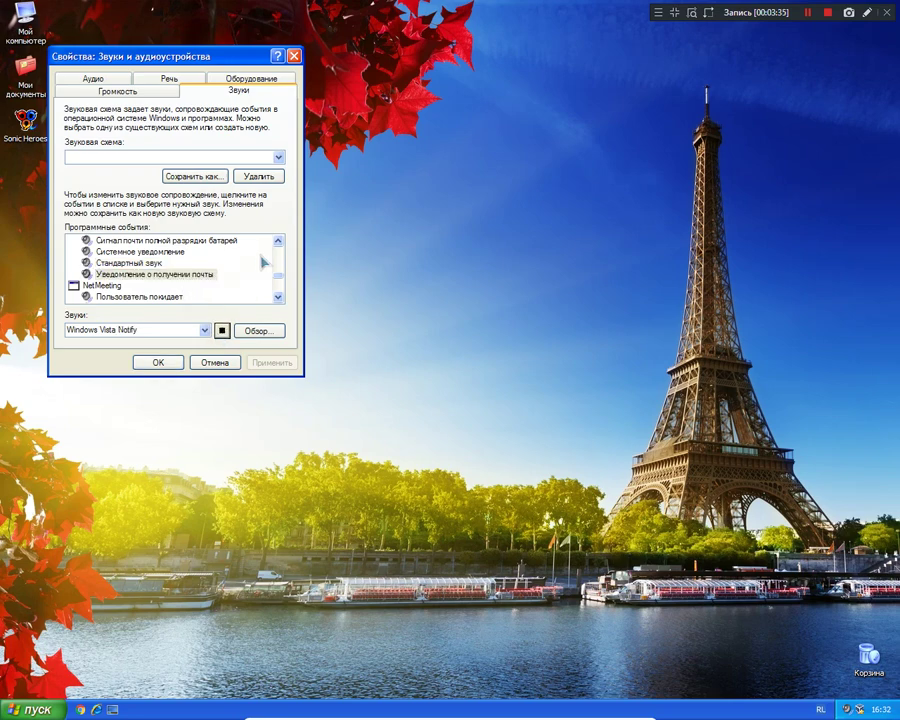
Switch the sound scheme to Стандартная Windows without saving the previous scheme.
{"action": "scroll", "coordinate": [200, 197], "scroll_direction": "up", "scroll_amount": 10}
{"action": "left_click", "coordinate": [235, 157]}
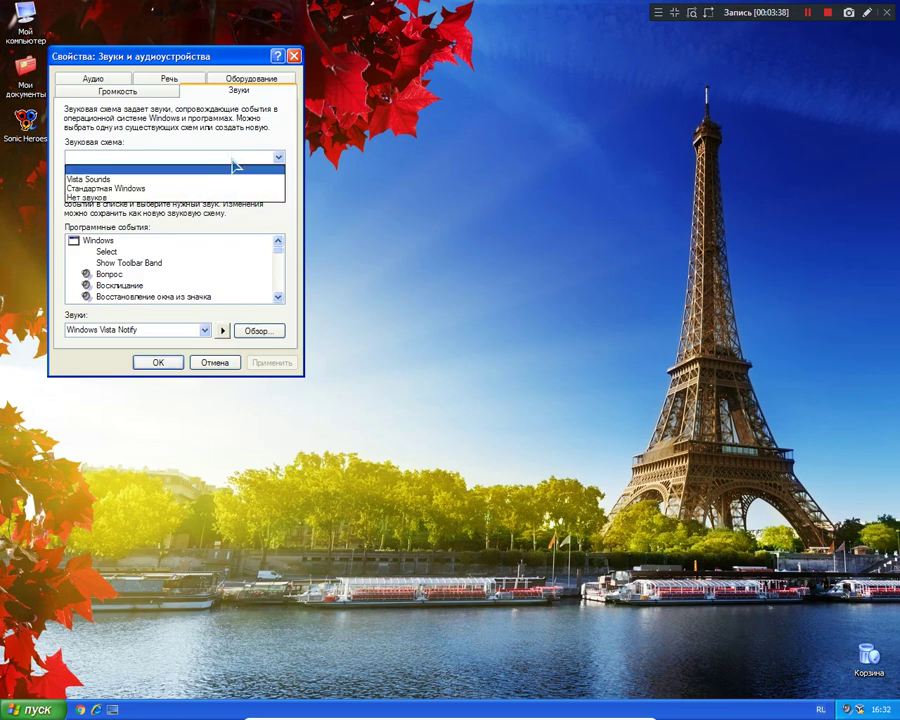
{"action": "left_click", "coordinate": [228, 189]}
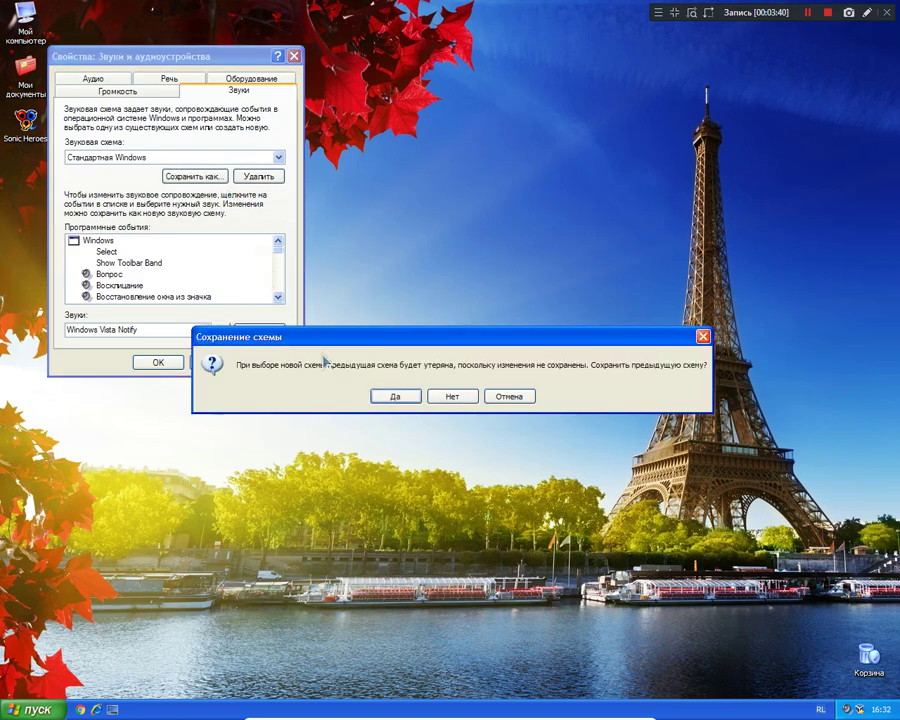
{"action": "left_click", "coordinate": [441, 397]}
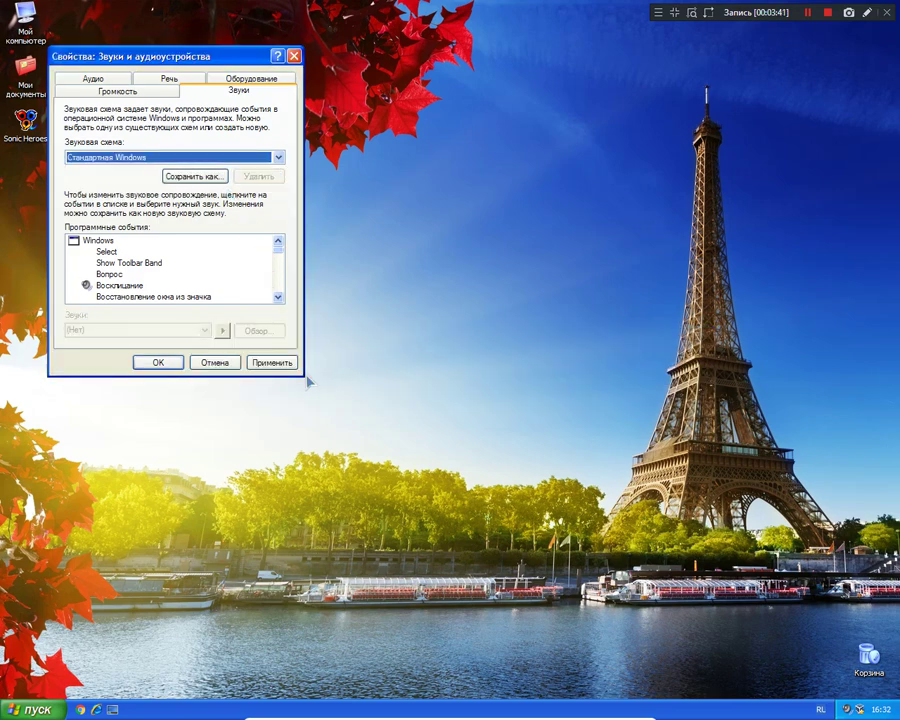
Play the Стандартная Windows sounds for the Восклицание, Вход в Windows, Выход из Windows and Завершение работы Windows events.
{"action": "left_click", "coordinate": [120, 285]}
{"action": "scroll", "coordinate": [181, 276], "scroll_direction": "down", "scroll_amount": 2}
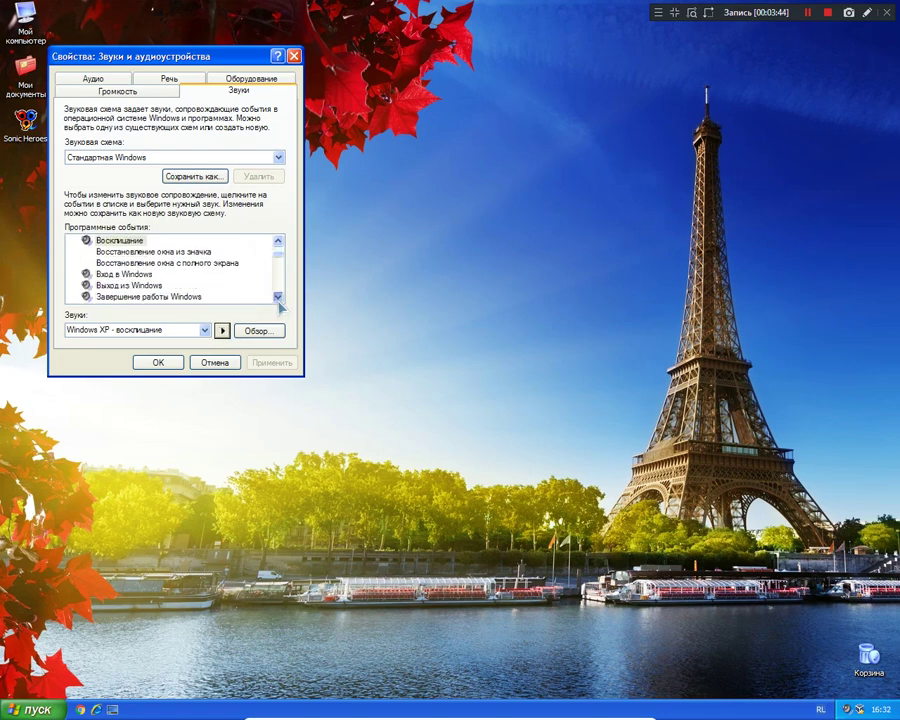
{"action": "left_click", "coordinate": [180, 262]}
{"action": "left_click", "coordinate": [222, 330]}
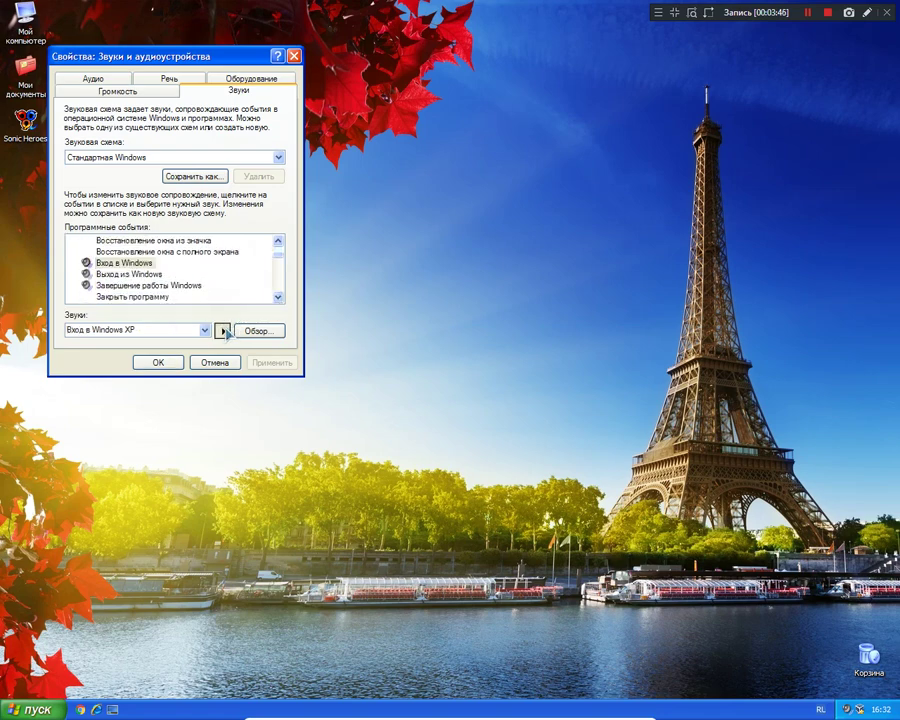
{"action": "left_click", "coordinate": [157, 275]}
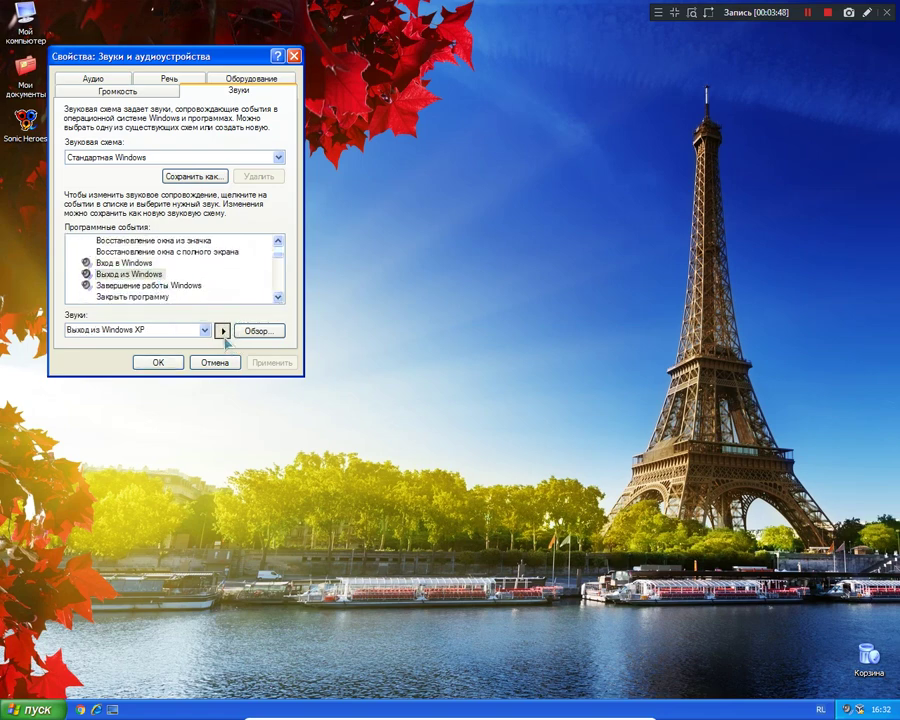
{"action": "left_click", "coordinate": [150, 285]}
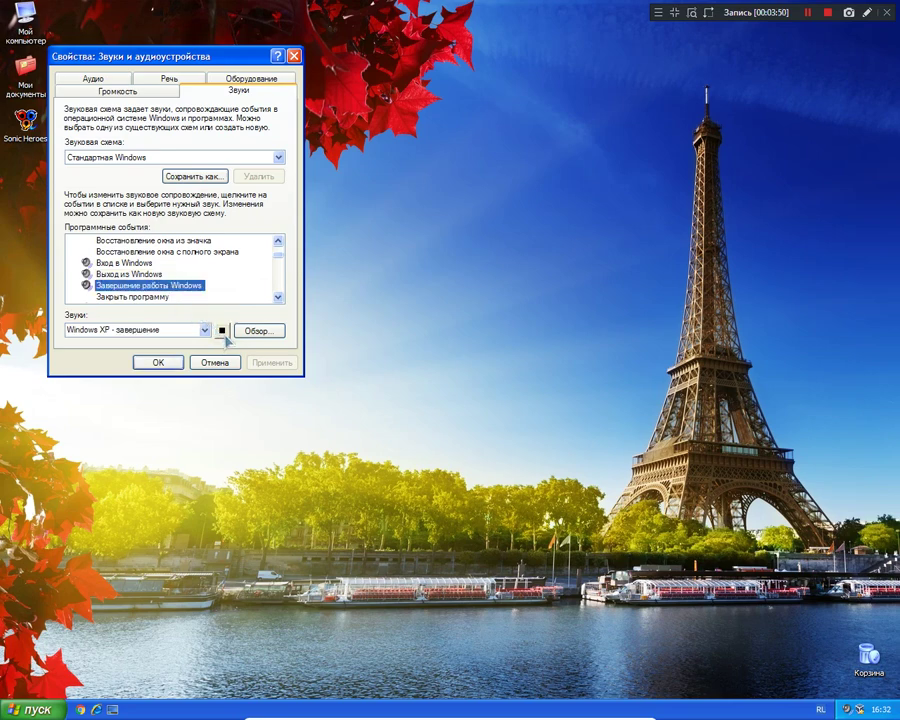
Play the sounds assigned to the Запуск Windows and Звездочка events.
{"action": "scroll", "coordinate": [183, 288], "scroll_direction": "down", "scroll_amount": 2}
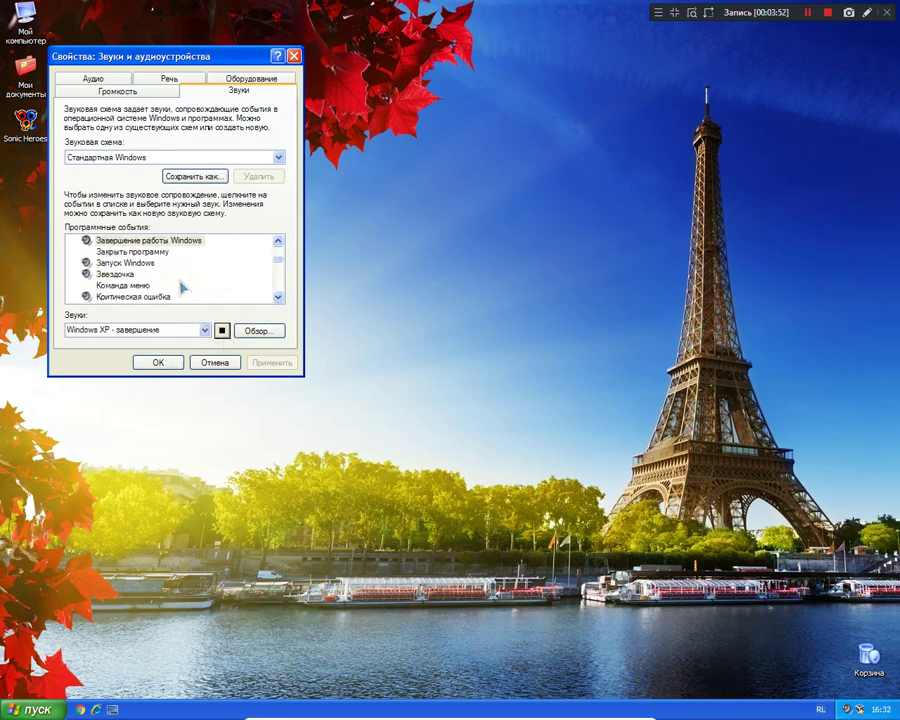
{"action": "left_click", "coordinate": [146, 264]}
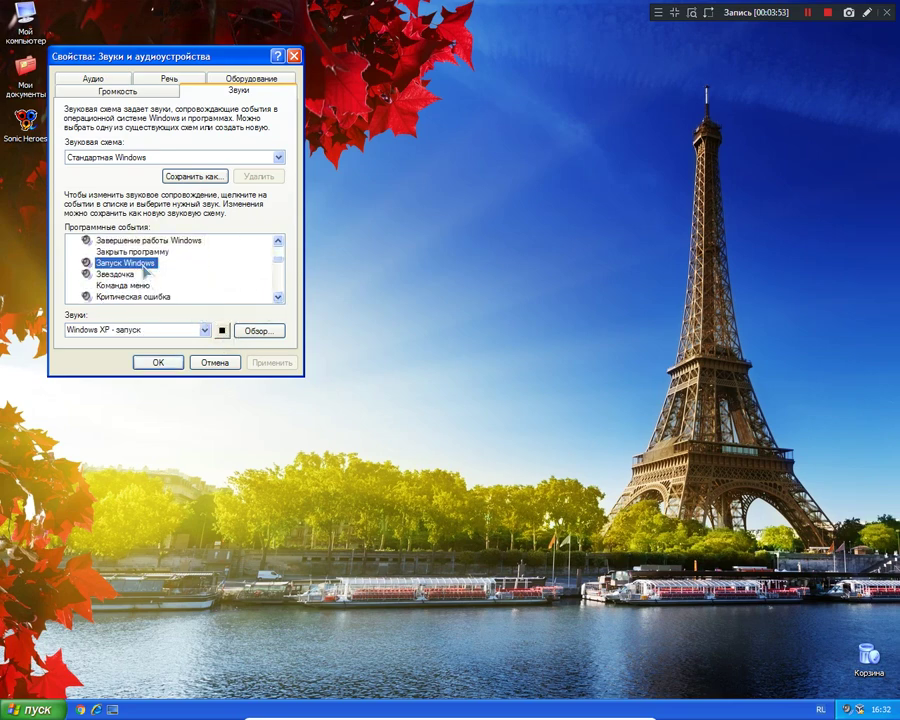
{"action": "left_click", "coordinate": [223, 331]}
{"action": "left_click", "coordinate": [116, 275]}
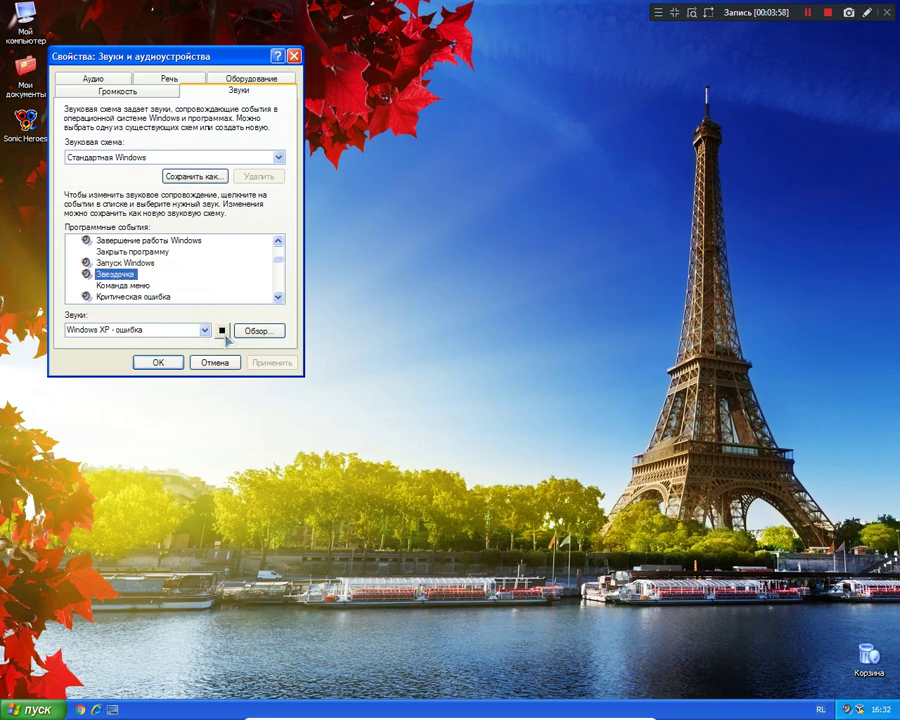
{"action": "left_click", "coordinate": [224, 332]}
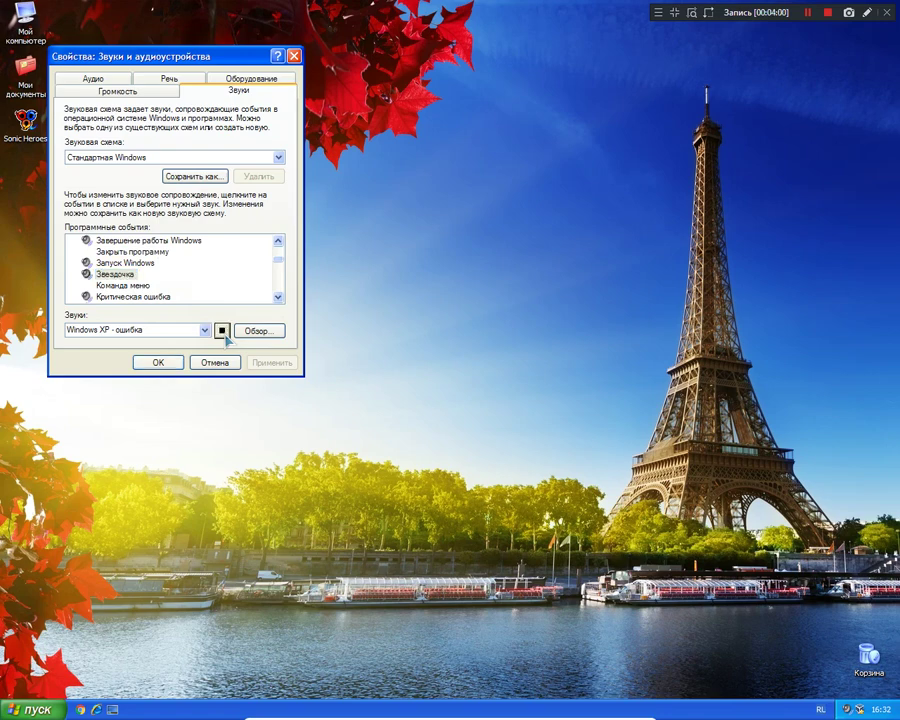
Play the sounds assigned to the Критическая ошибка, Отключение устройства and Ошибка подключения устройства events.
{"action": "left_click", "coordinate": [150, 297]}
{"action": "scroll", "coordinate": [284, 311], "scroll_direction": "down", "scroll_amount": 2}
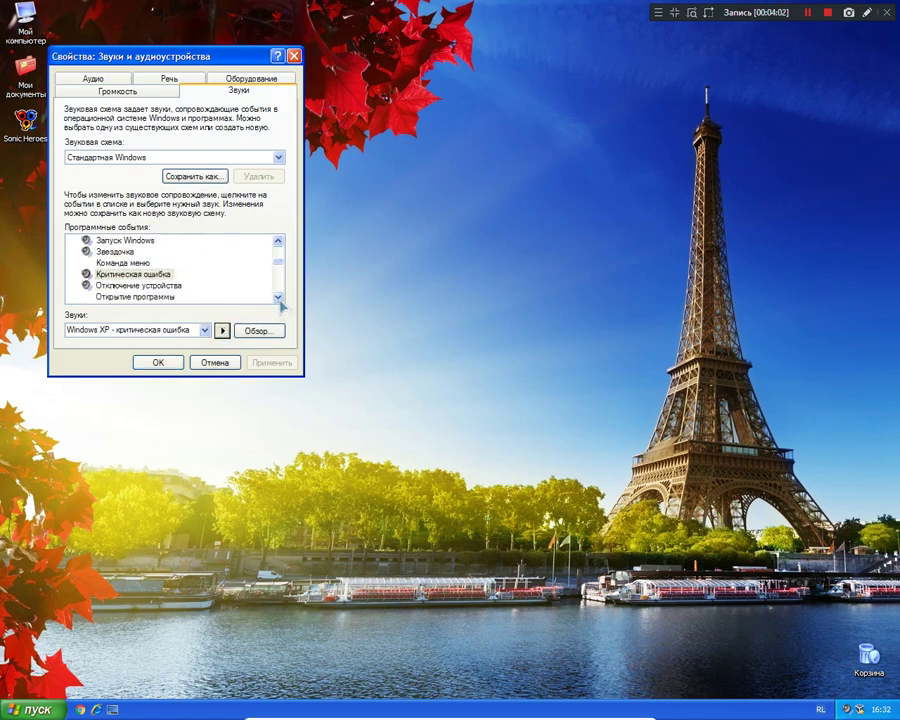
{"action": "key", "text": "Down"}
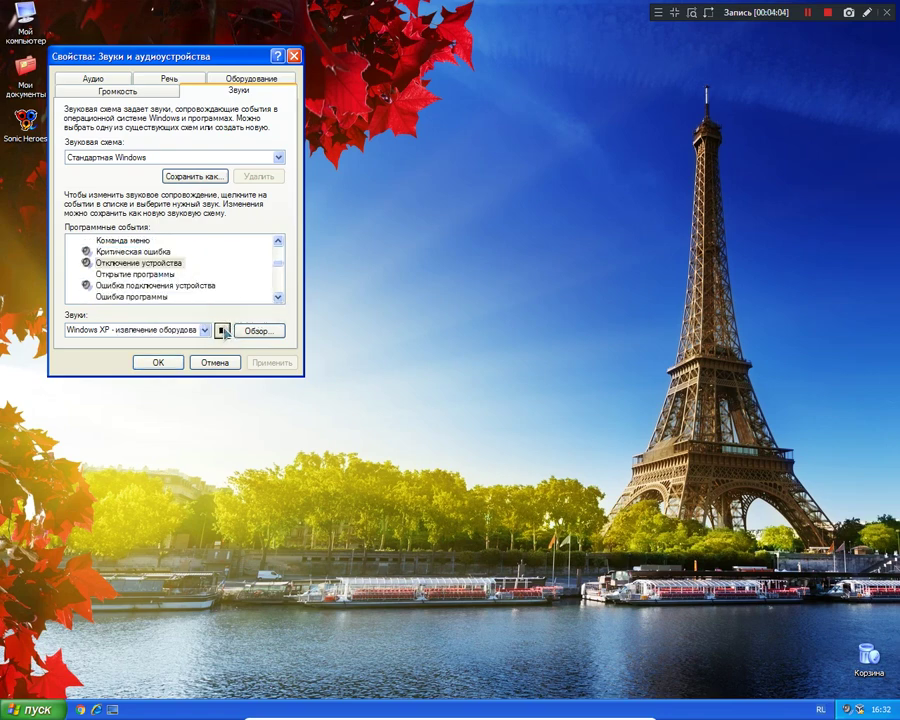
{"action": "left_click", "coordinate": [195, 285]}
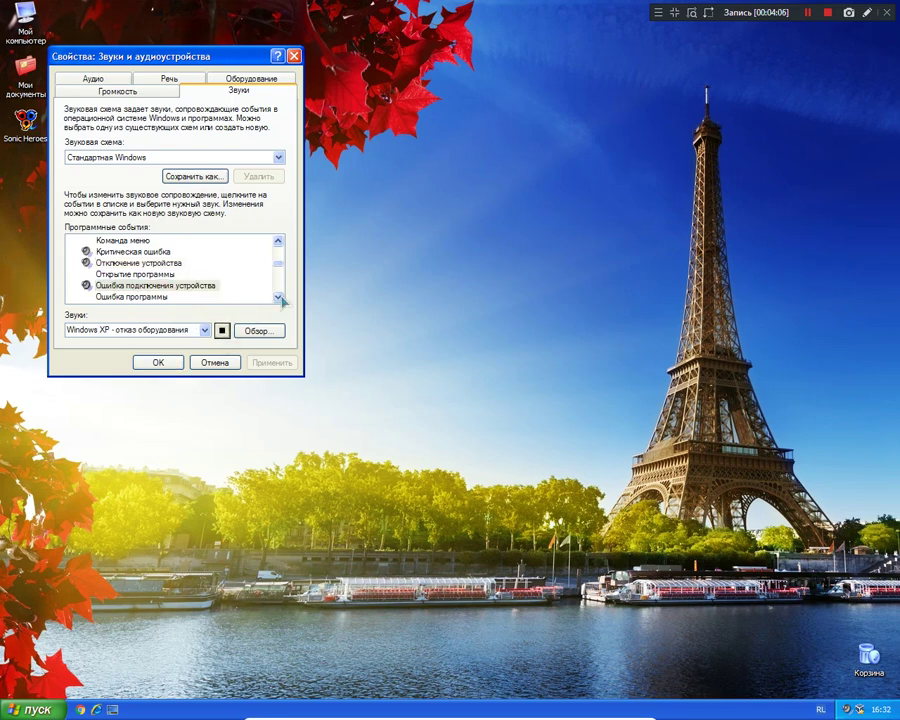
Play the sounds for the Подключение устройства, Сигнал низкого заряда батарей and Сигнал почти полной разрядки батарей events.
{"action": "scroll", "coordinate": [278, 294], "scroll_direction": "down", "scroll_amount": 2}
{"action": "left_click", "coordinate": [175, 276]}
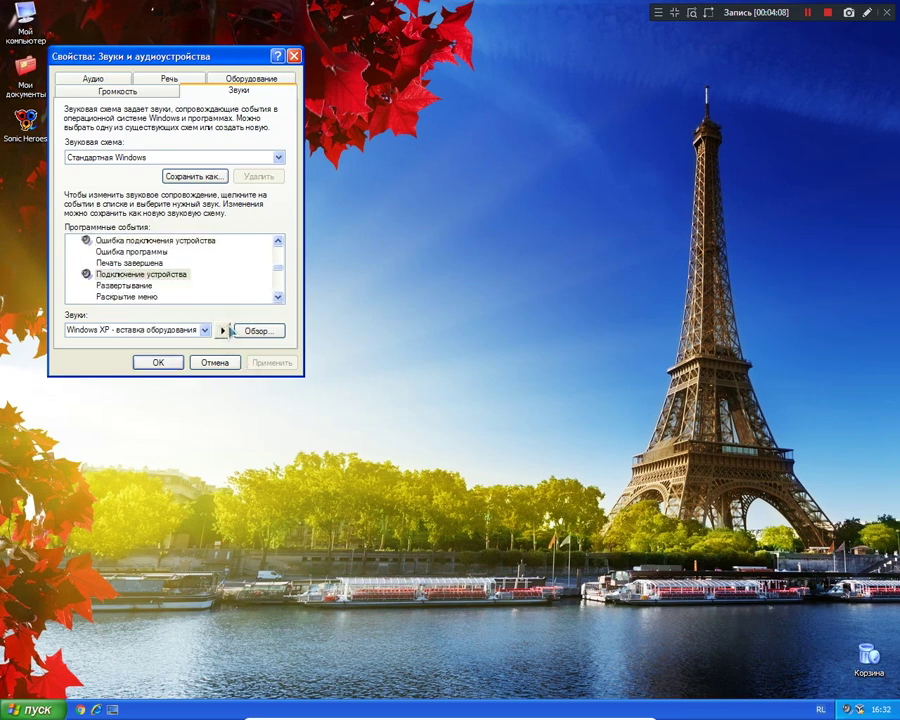
{"action": "left_click", "coordinate": [222, 330]}
{"action": "scroll", "coordinate": [284, 296], "scroll_direction": "down", "scroll_amount": 2}
{"action": "left_click", "coordinate": [180, 274]}
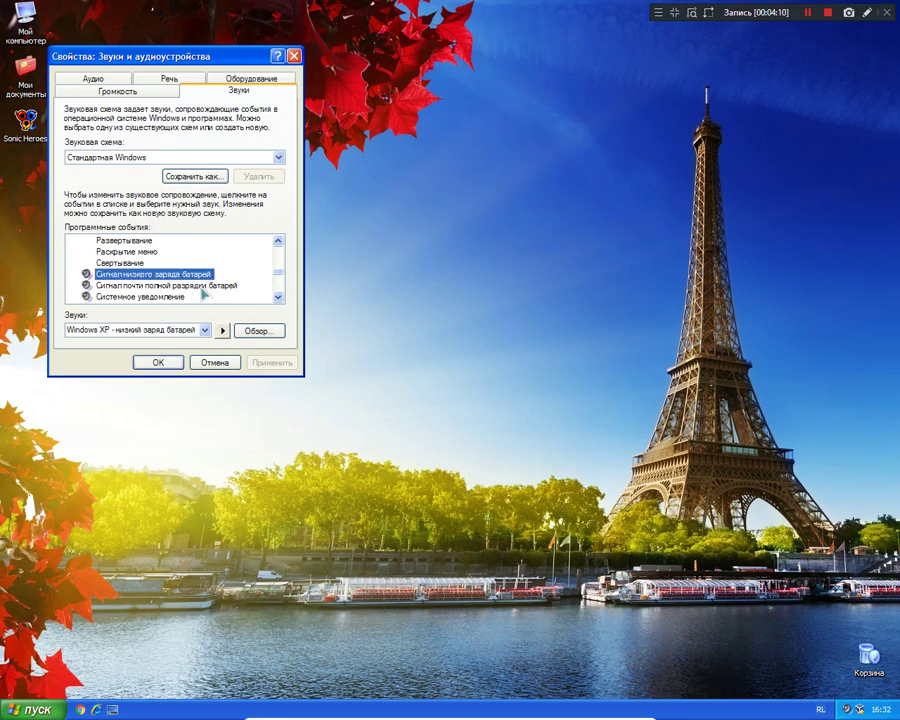
{"action": "left_click", "coordinate": [220, 287]}
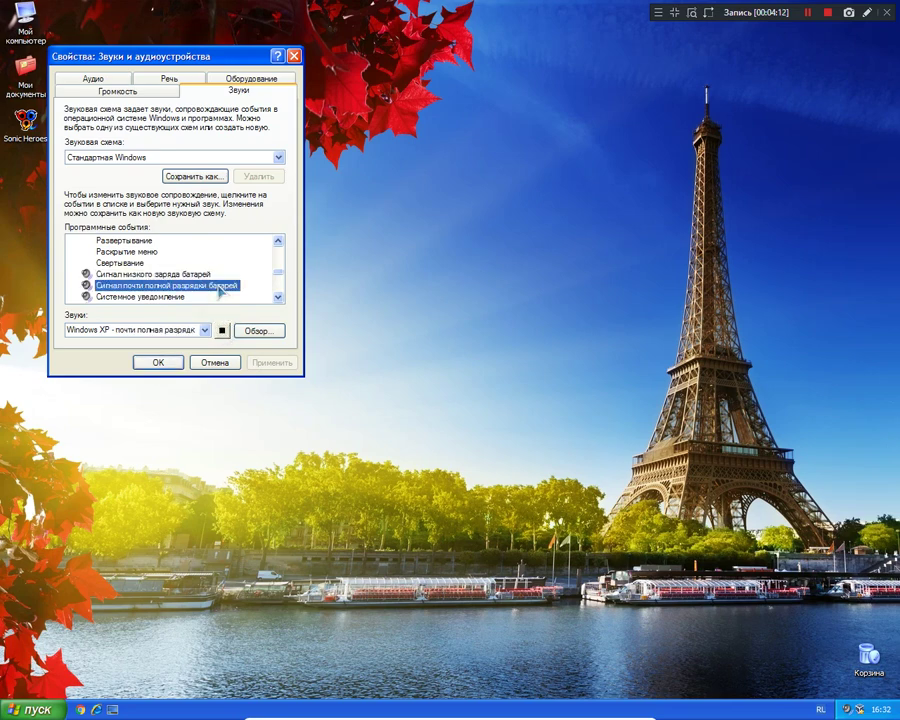
{"action": "left_click", "coordinate": [222, 330]}
Play the Стандартная Windows sounds for the Системное уведомление, Стандартный звук and Уведомление о получении почты events.
{"action": "left_click", "coordinate": [180, 297]}
{"action": "left_click", "coordinate": [222, 331]}
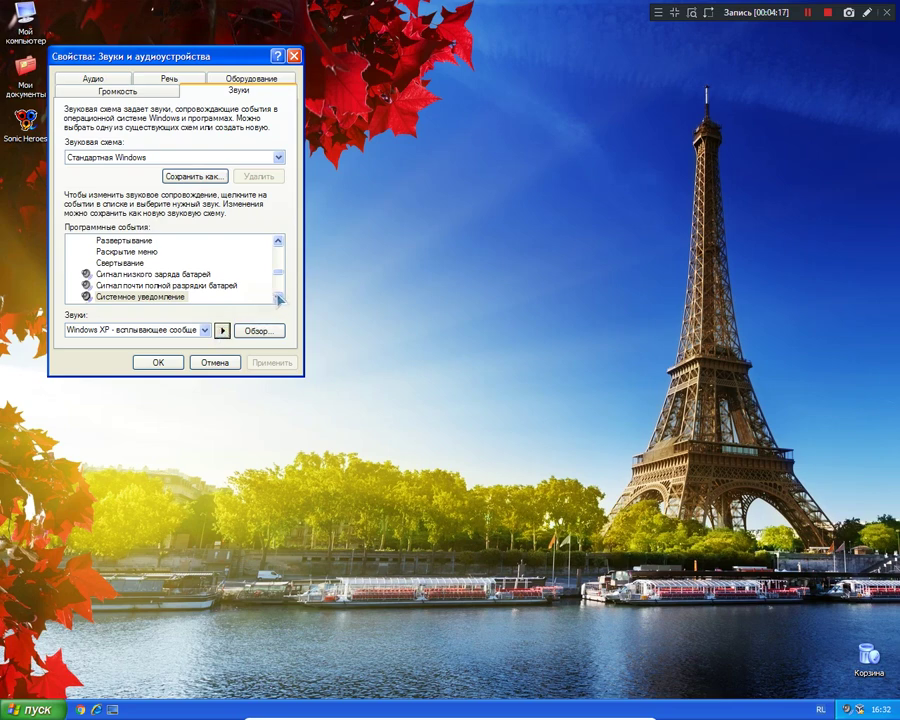
{"action": "scroll", "coordinate": [150, 275], "scroll_direction": "down", "scroll_amount": 3}
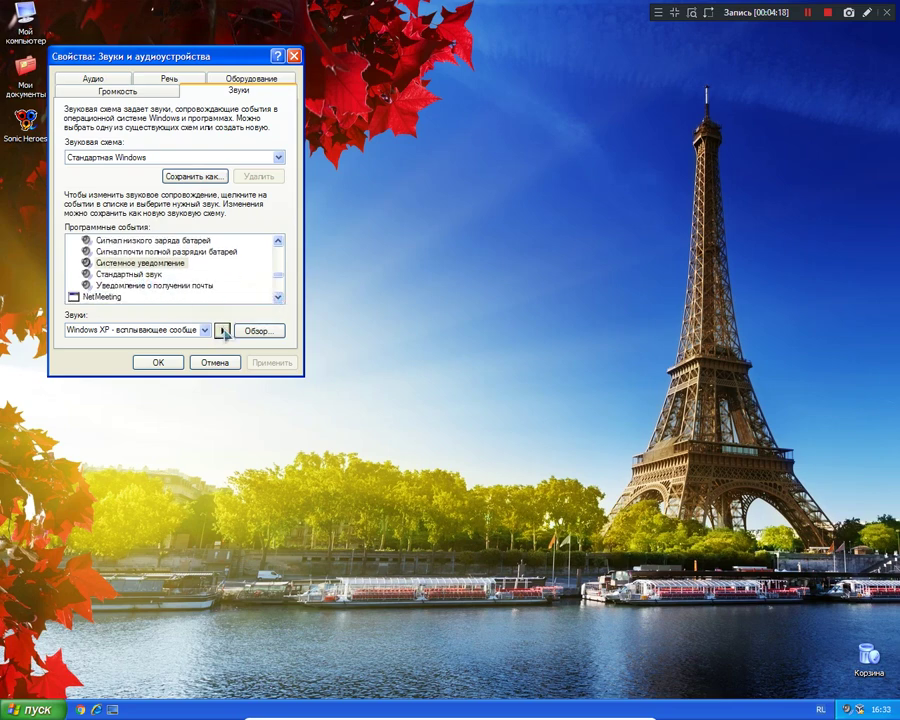
{"action": "left_click", "coordinate": [150, 274]}
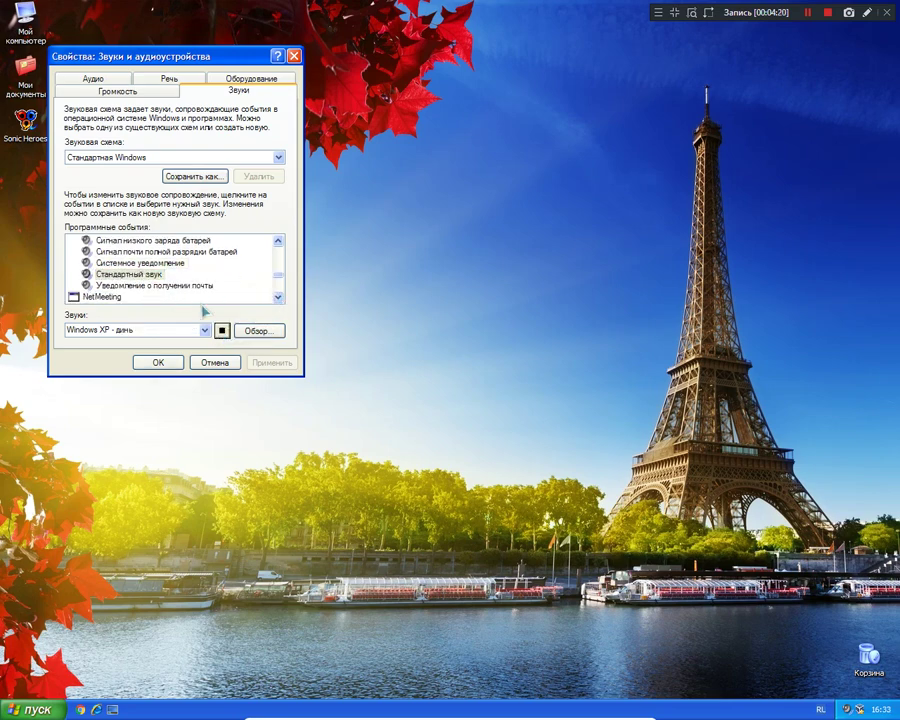
{"action": "left_click", "coordinate": [185, 285]}
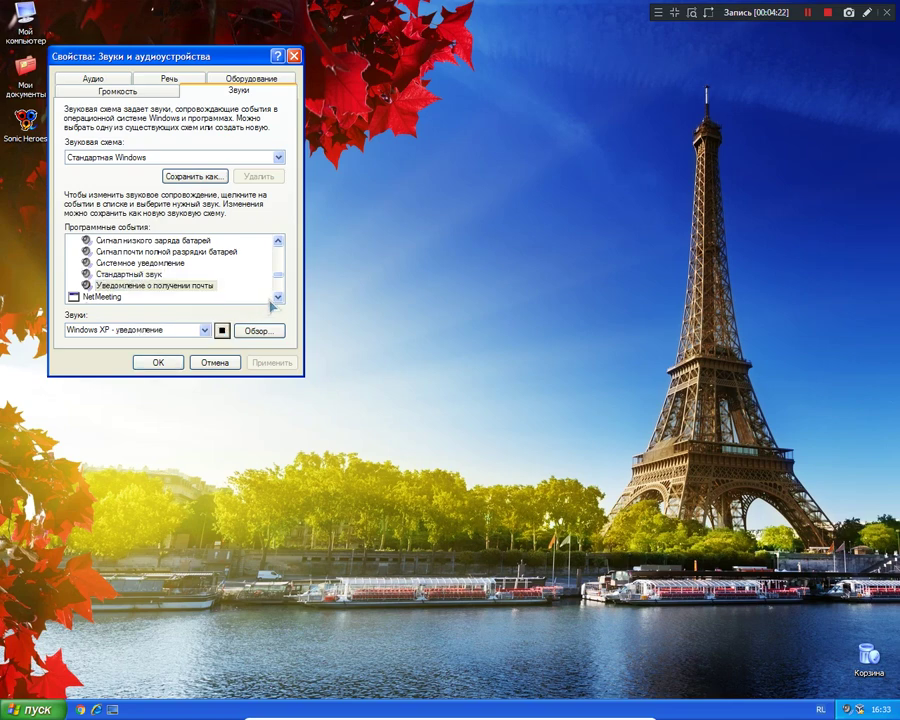
Play the NetMeeting sounds for Пользователь покидает, Пользователь присоединяется, Прием вызова and Прием запроса на присоединение.
{"action": "left_click", "coordinate": [277, 298]}
{"action": "left_click", "coordinate": [277, 298]}
{"action": "left_click", "coordinate": [277, 298]}
{"action": "left_click", "coordinate": [277, 298]}
{"action": "left_click", "coordinate": [277, 298]}
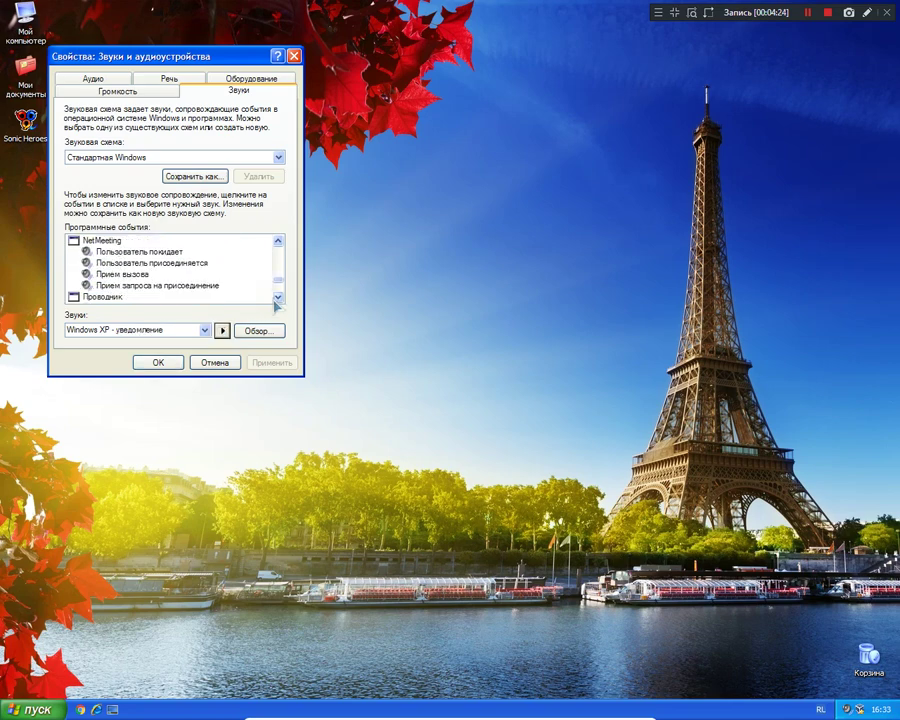
{"action": "left_click", "coordinate": [150, 251]}
{"action": "left_click", "coordinate": [222, 331]}
{"action": "left_click", "coordinate": [180, 263]}
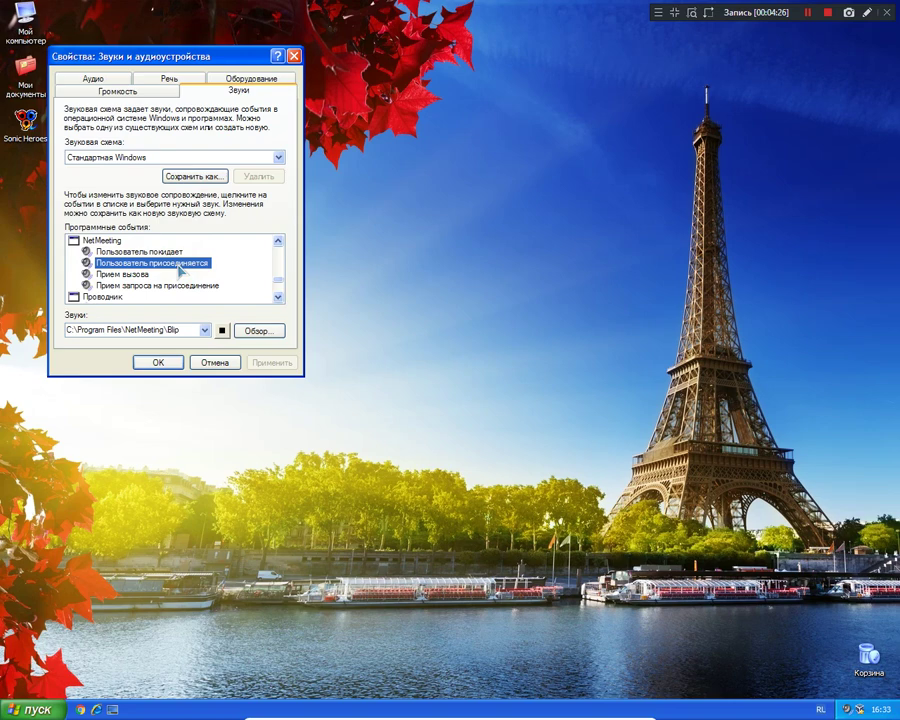
{"action": "left_click", "coordinate": [221, 331]}
{"action": "left_click", "coordinate": [125, 274]}
{"action": "left_click", "coordinate": [221, 331]}
{"action": "left_click", "coordinate": [160, 286]}
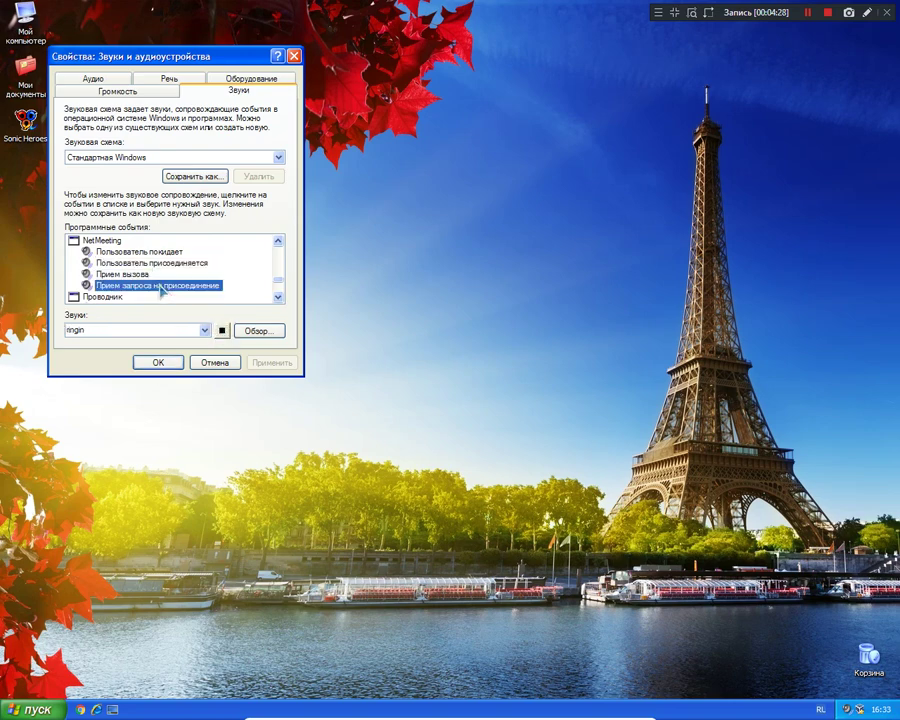
{"action": "left_click", "coordinate": [222, 331]}
Preview the sounds of the Blocked Pop-up Window and Feed Discovered events in the Проводник group.
{"action": "scroll", "coordinate": [198, 282], "scroll_direction": "down", "scroll_amount": 2}
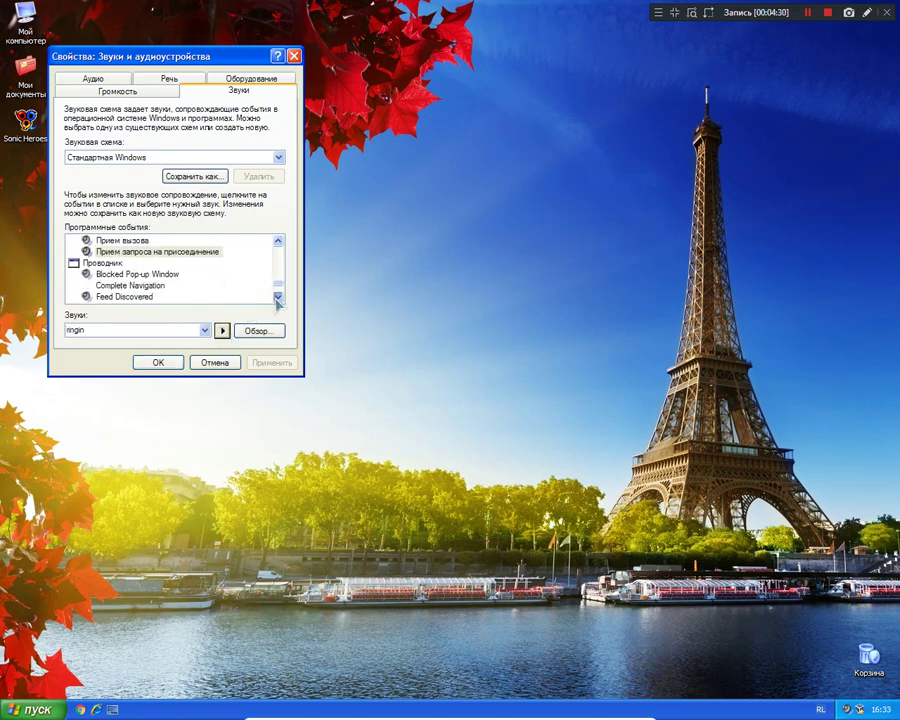
{"action": "left_click", "coordinate": [136, 241]}
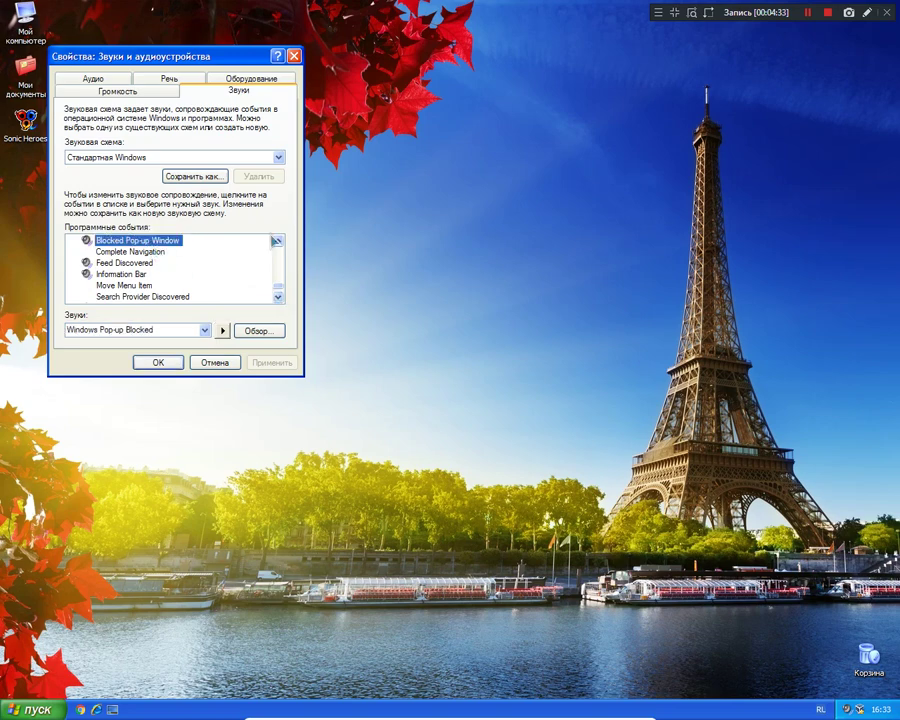
{"action": "left_click", "coordinate": [278, 240]}
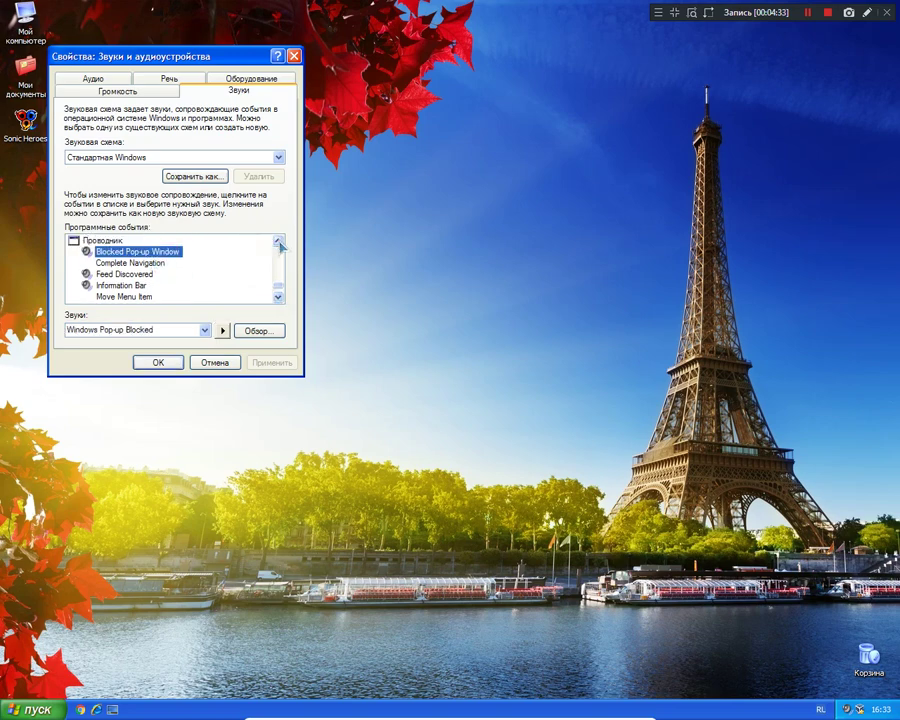
{"action": "left_click", "coordinate": [140, 286]}
{"action": "left_click", "coordinate": [128, 274]}
{"action": "left_click", "coordinate": [220, 330]}
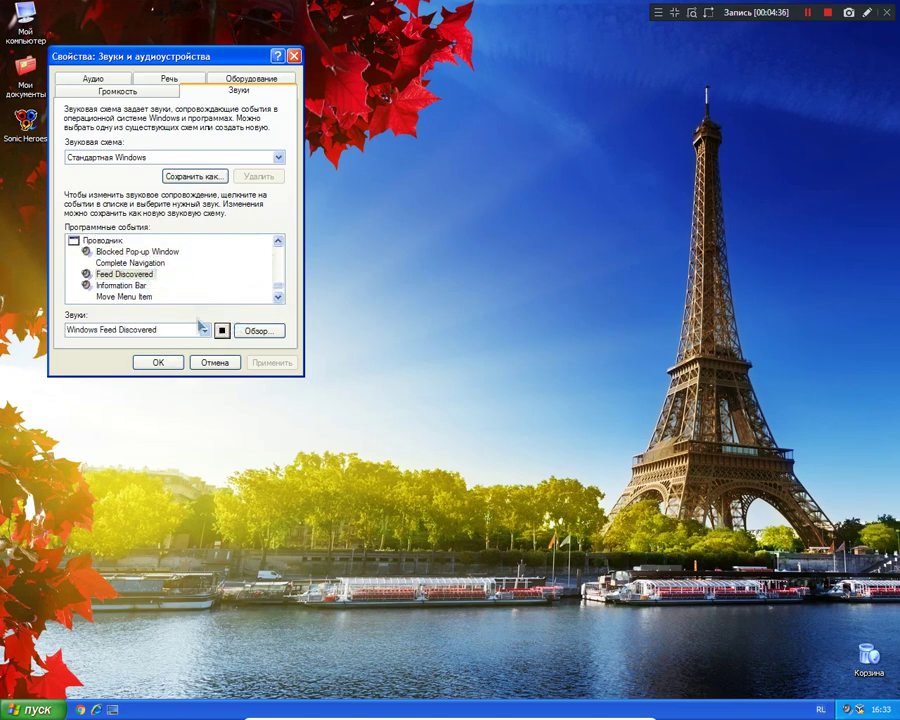
Preview the sounds of the Information Bar, Начать обзор and Очистка корзины events in the Проводник group.
{"action": "left_click", "coordinate": [125, 285]}
{"action": "scroll", "coordinate": [278, 305], "scroll_direction": "down", "scroll_amount": 1}
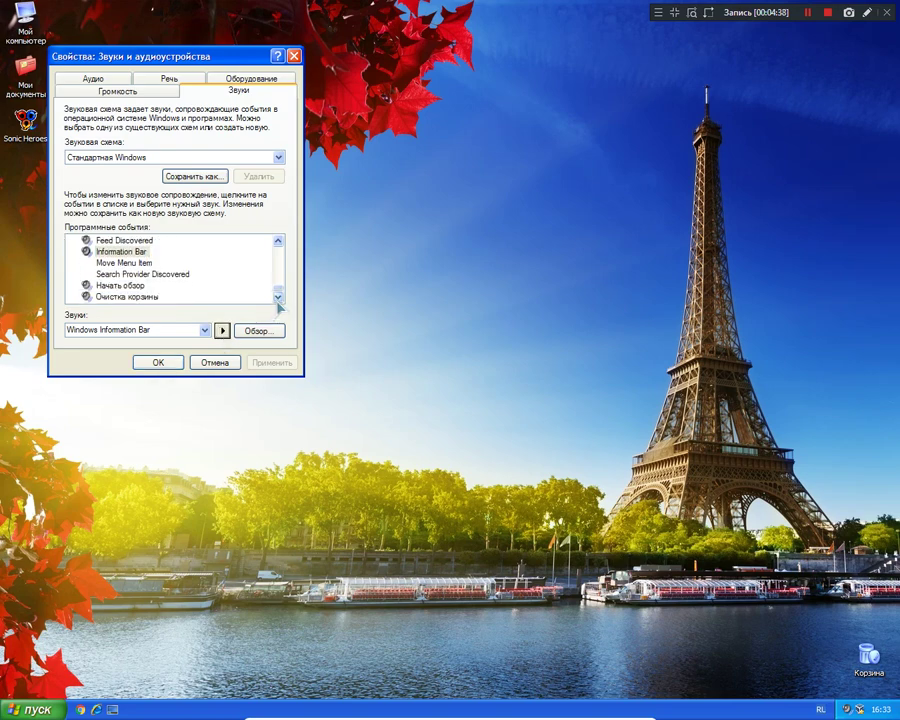
{"action": "left_click", "coordinate": [120, 285]}
{"action": "left_click", "coordinate": [222, 330]}
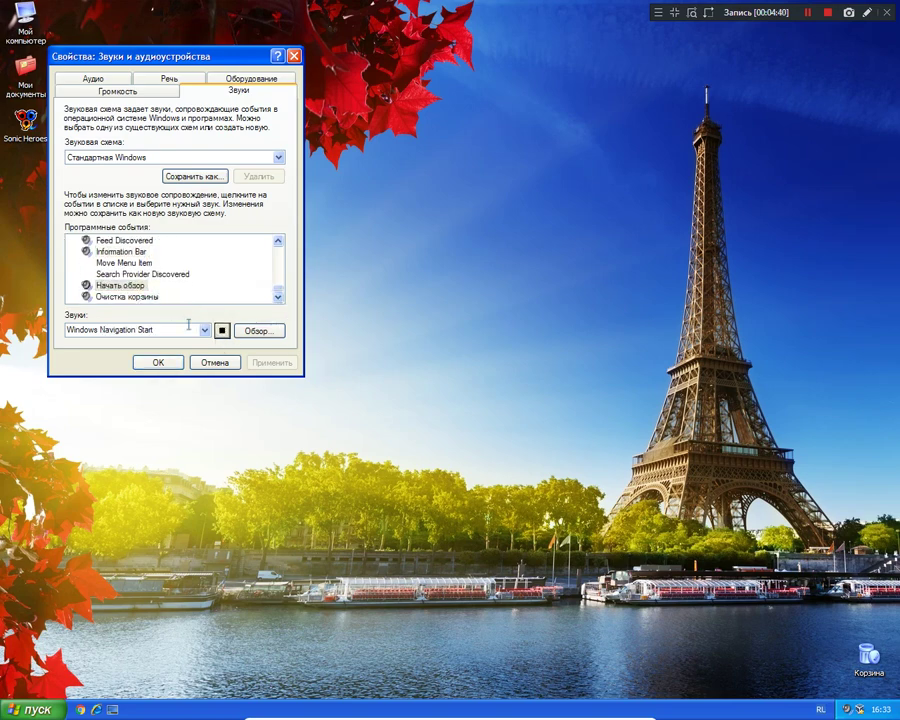
{"action": "left_click", "coordinate": [140, 297]}
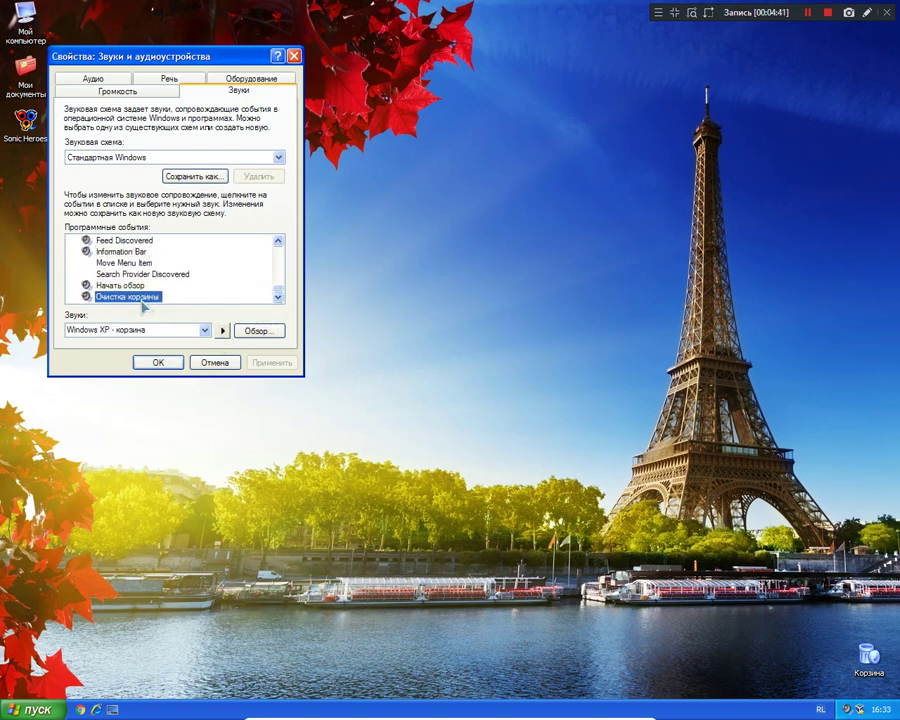
Set the sound scheme to Vista Sounds and confirm the sound and audio device settings.
{"action": "left_click", "coordinate": [158, 161]}
{"action": "left_click", "coordinate": [150, 170]}
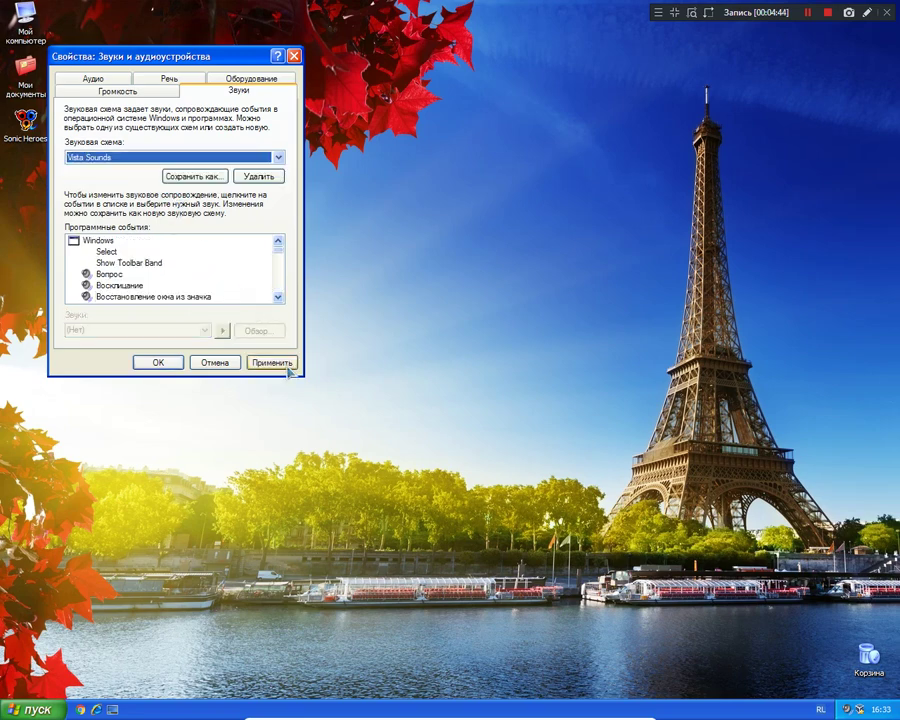
{"action": "left_click", "coordinate": [157, 362]}
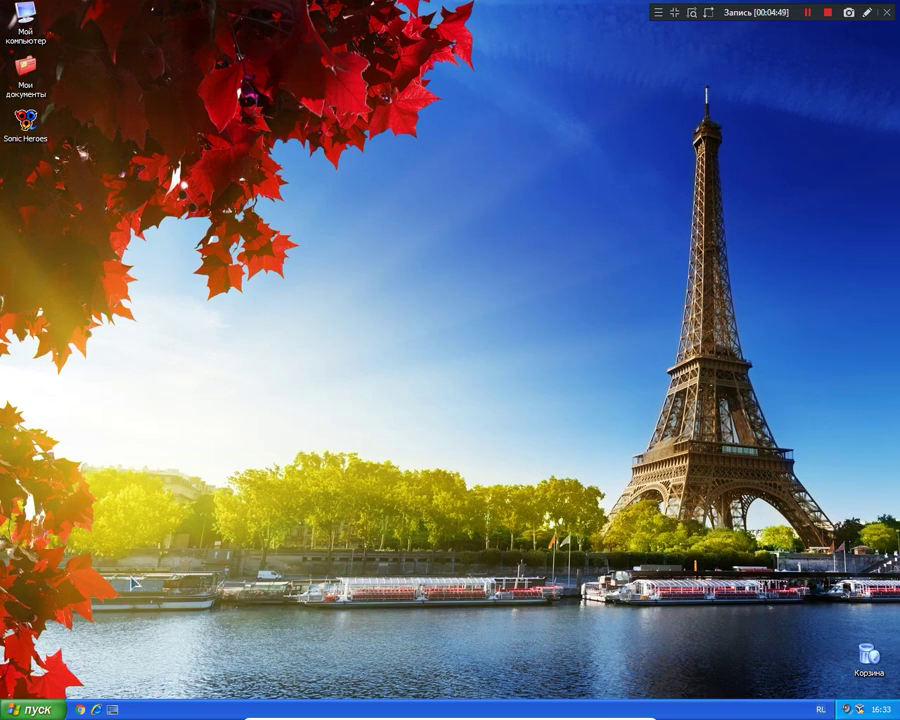
Shut down the computer with the Выключение option.
{"action": "left_click", "coordinate": [40, 710]}
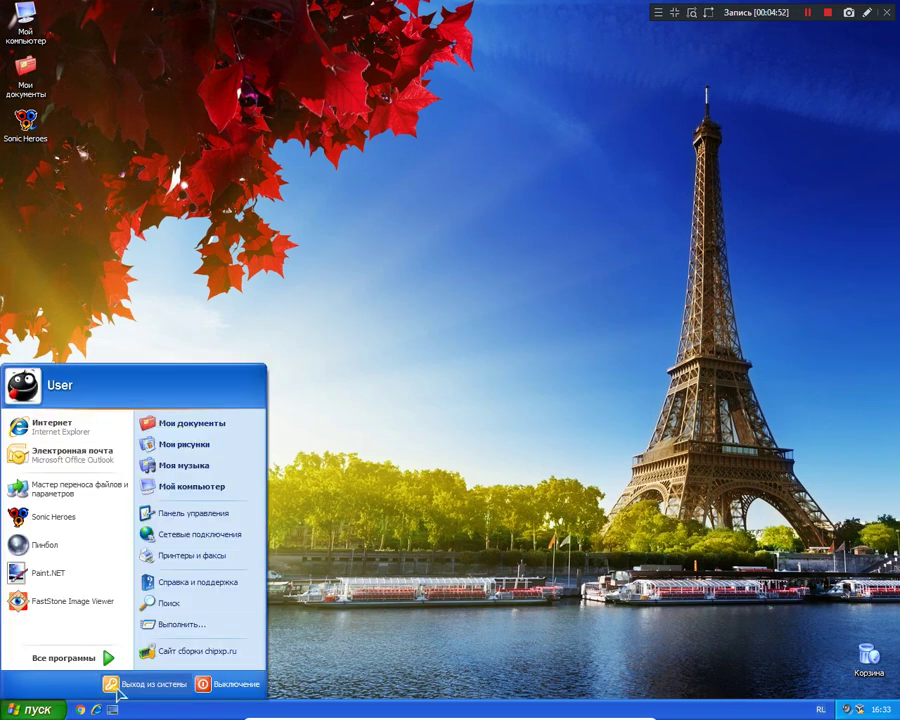
{"action": "left_click", "coordinate": [211, 693]}
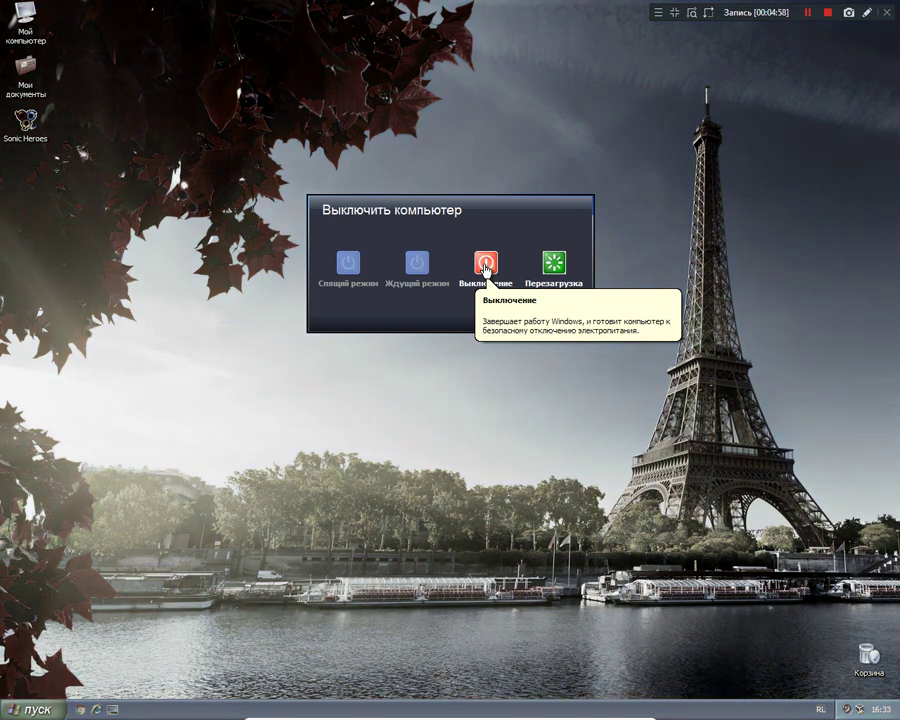
{"action": "left_click", "coordinate": [486, 266]}
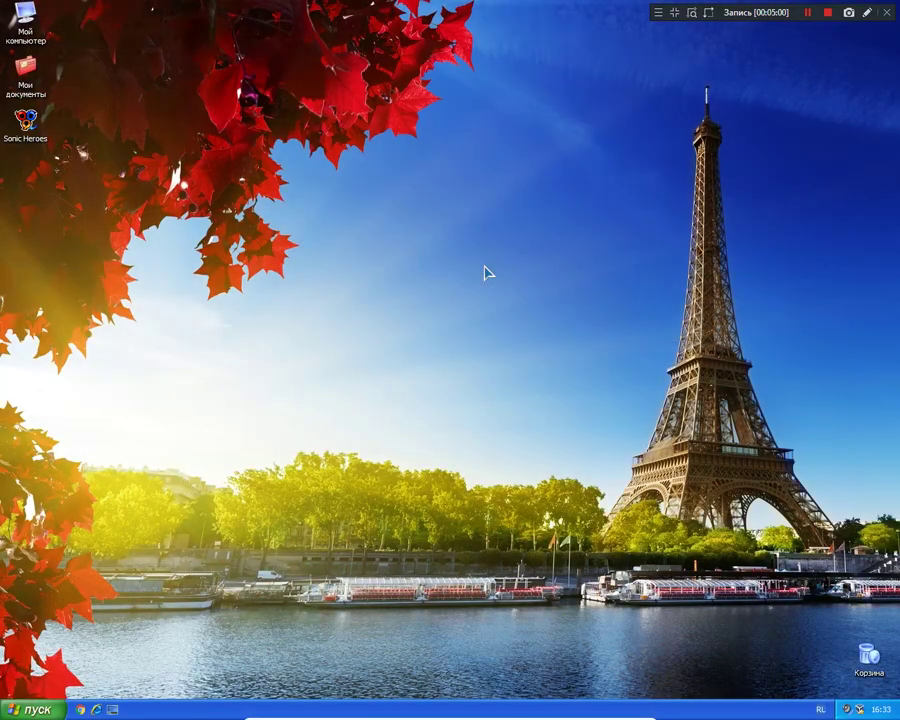